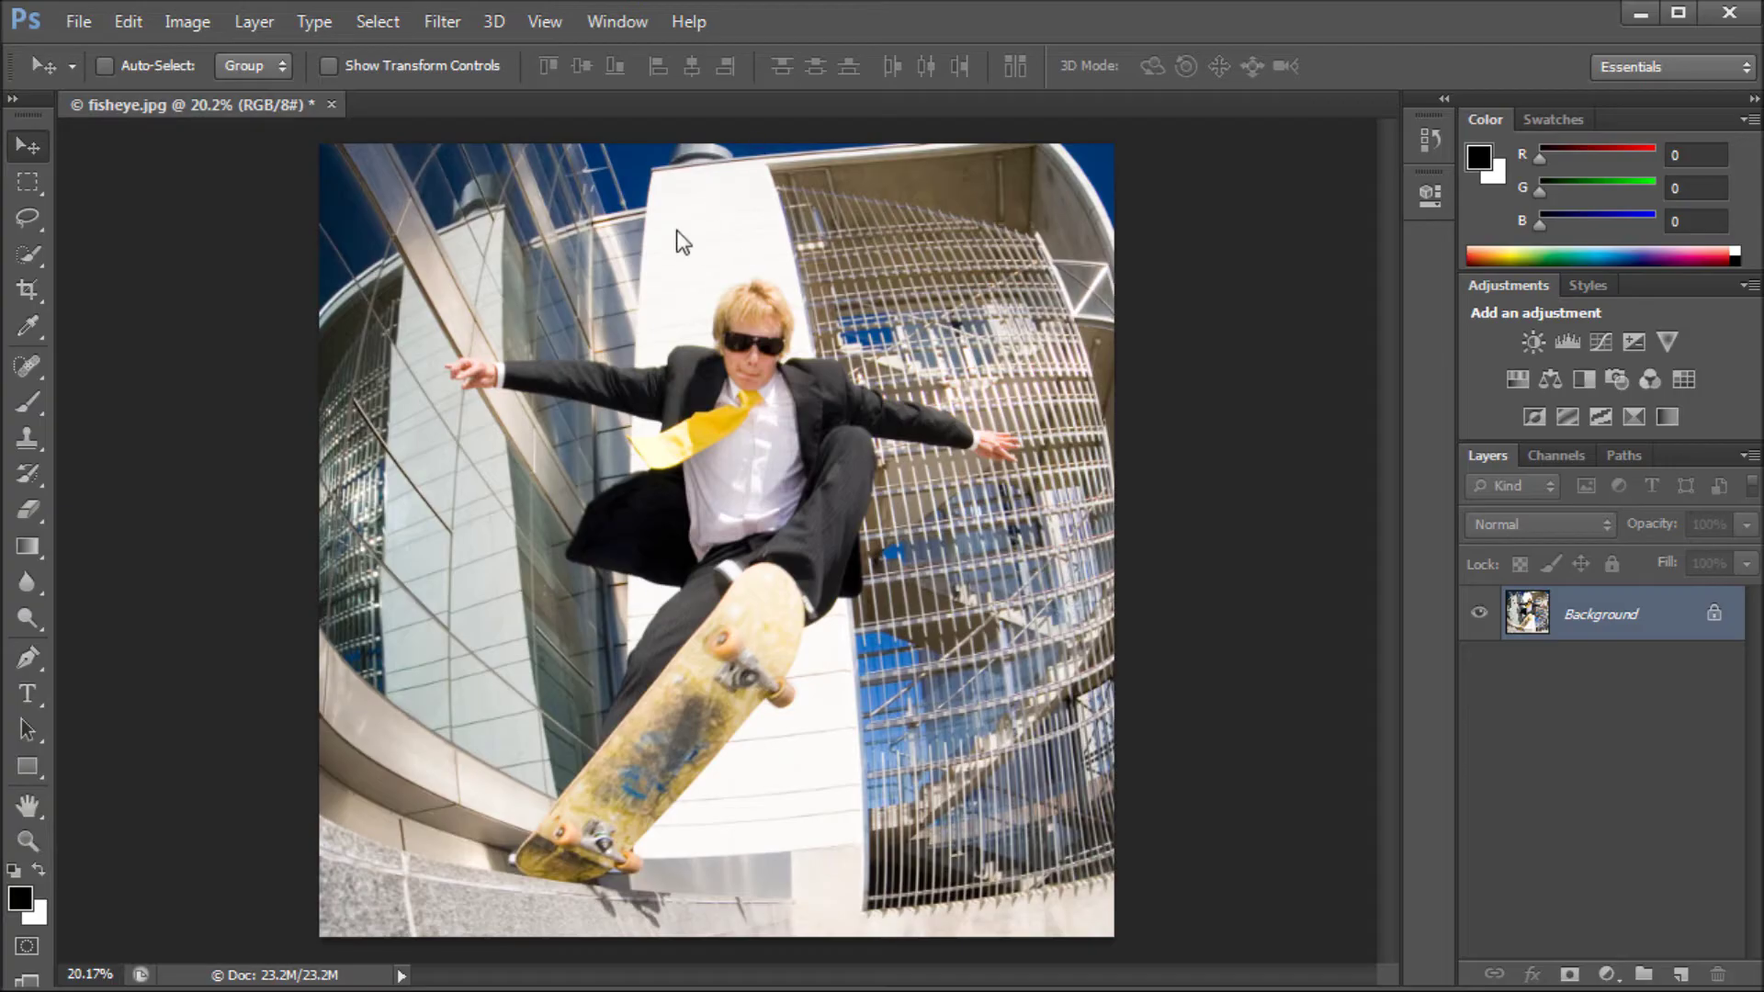
# - Open Adaptive Wide Angle on fisheye.jpg and preview Fisheye correction at about 16.68 mm focal length
pyautogui.click(449, 23)
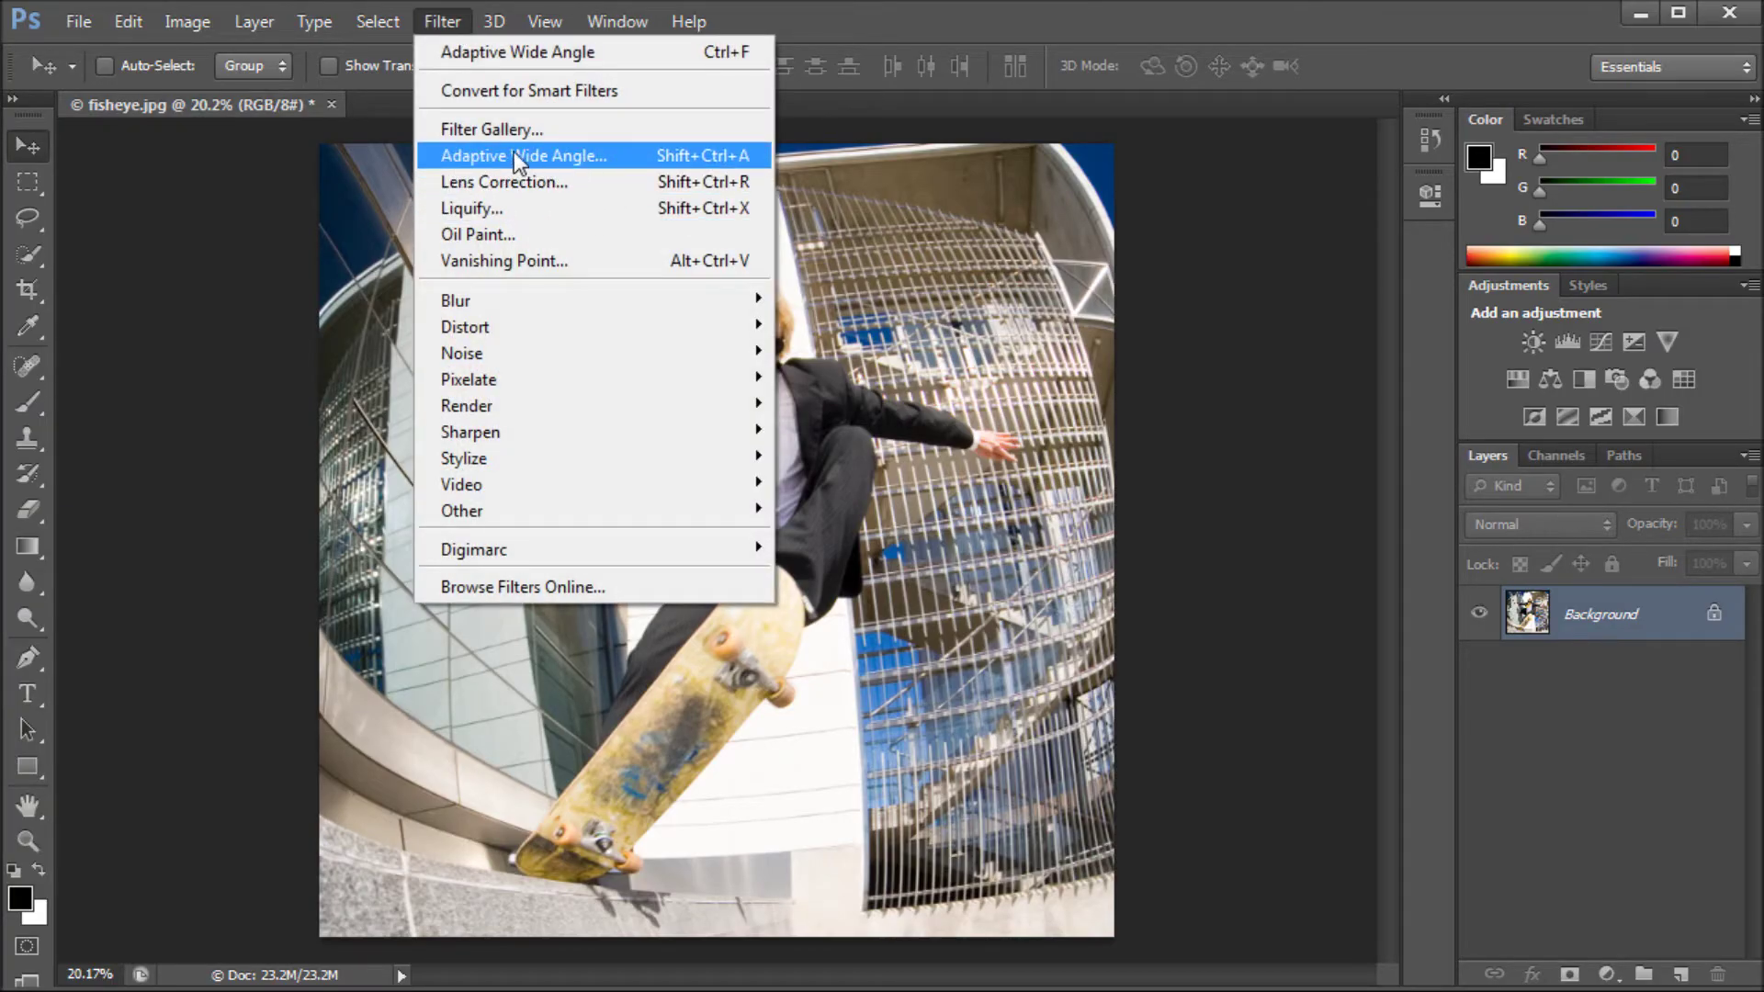
pyautogui.click(994, 30)
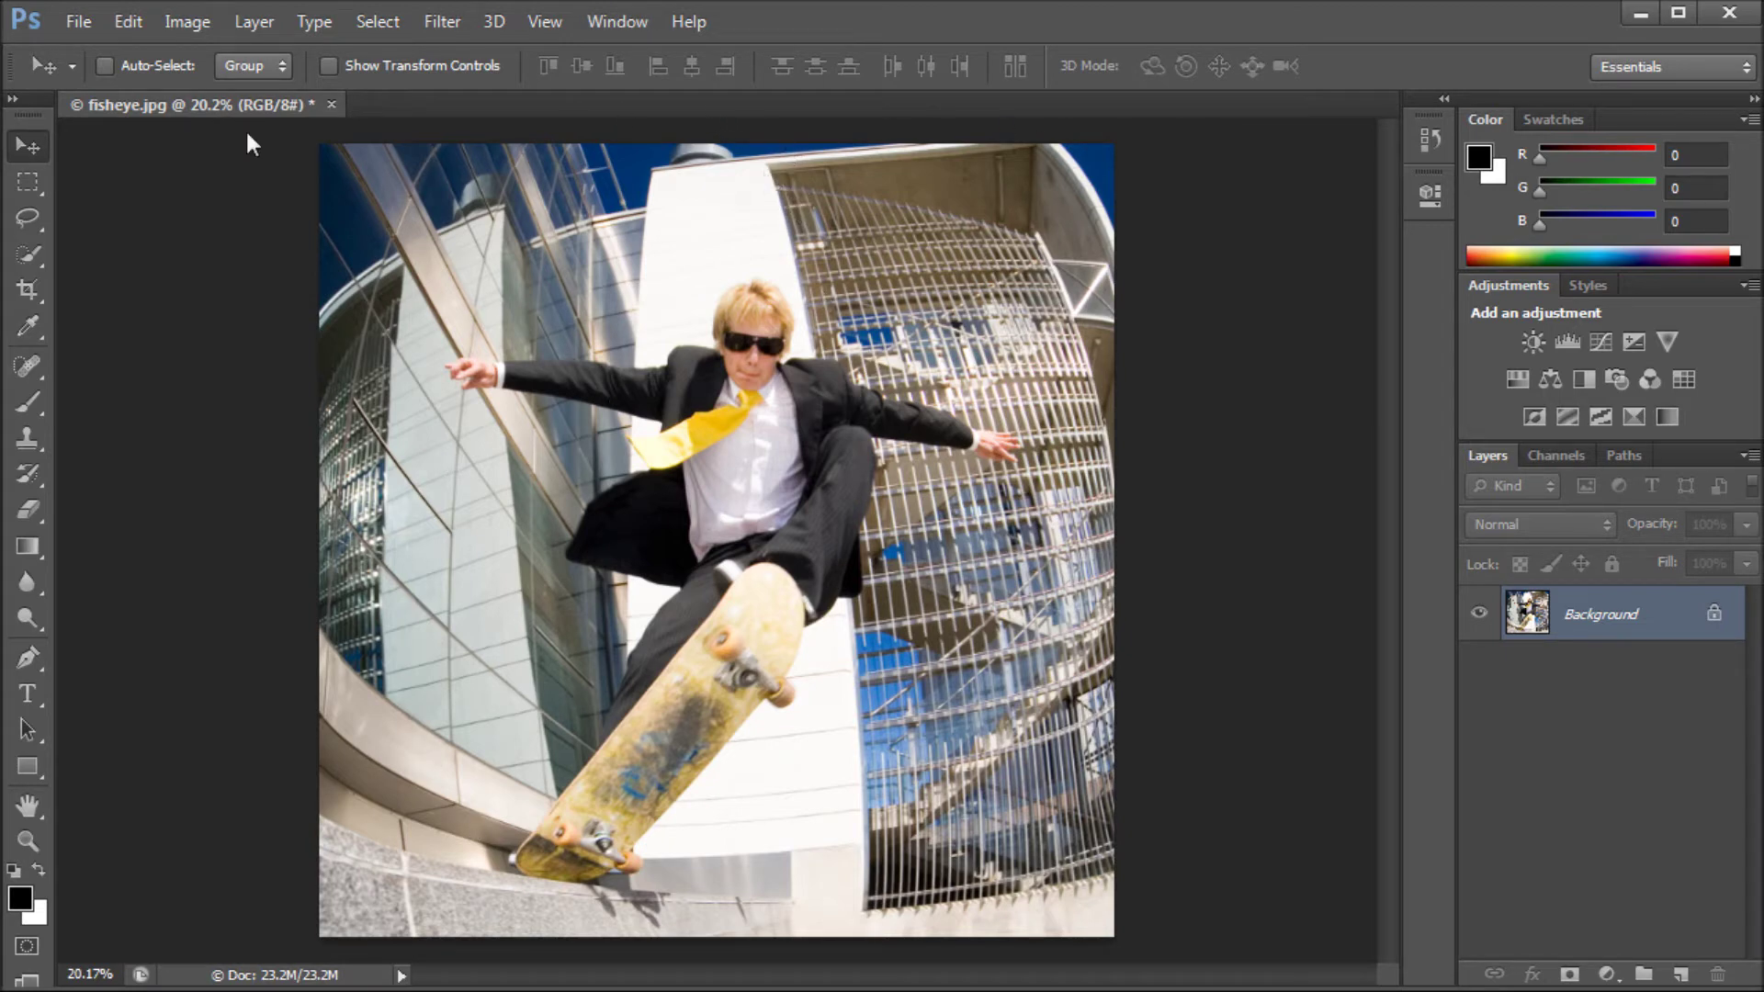
pyautogui.click(443, 22)
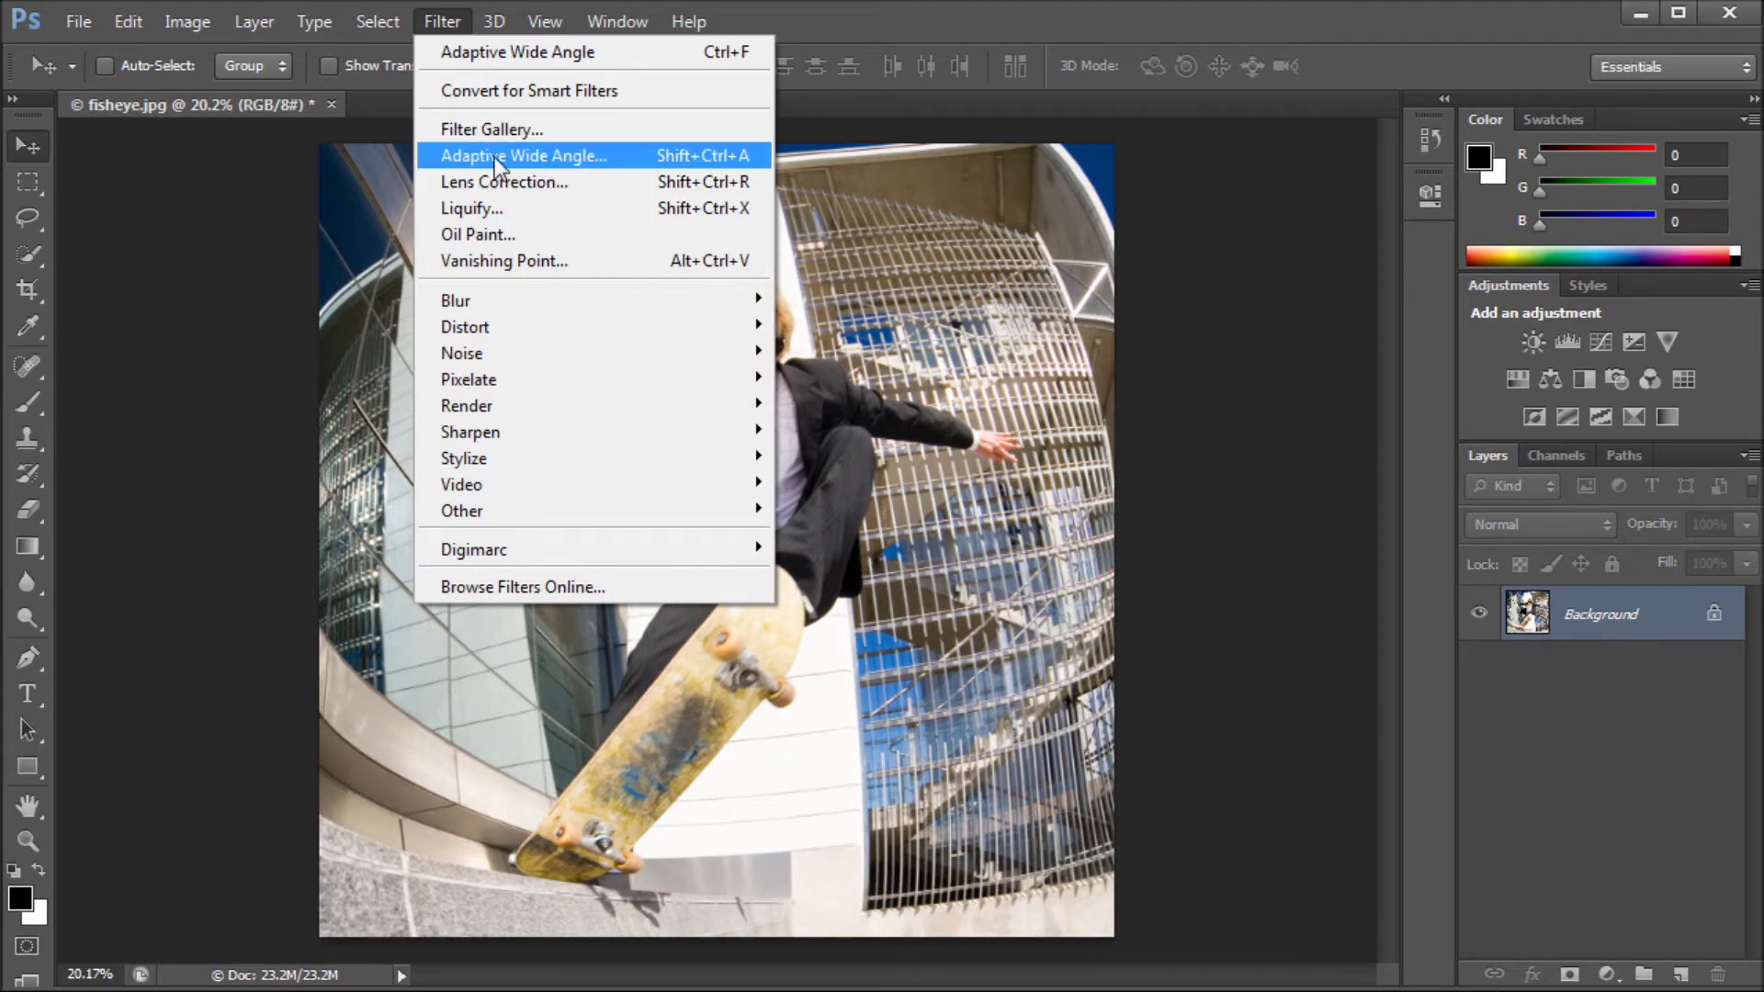
pyautogui.click(470, 156)
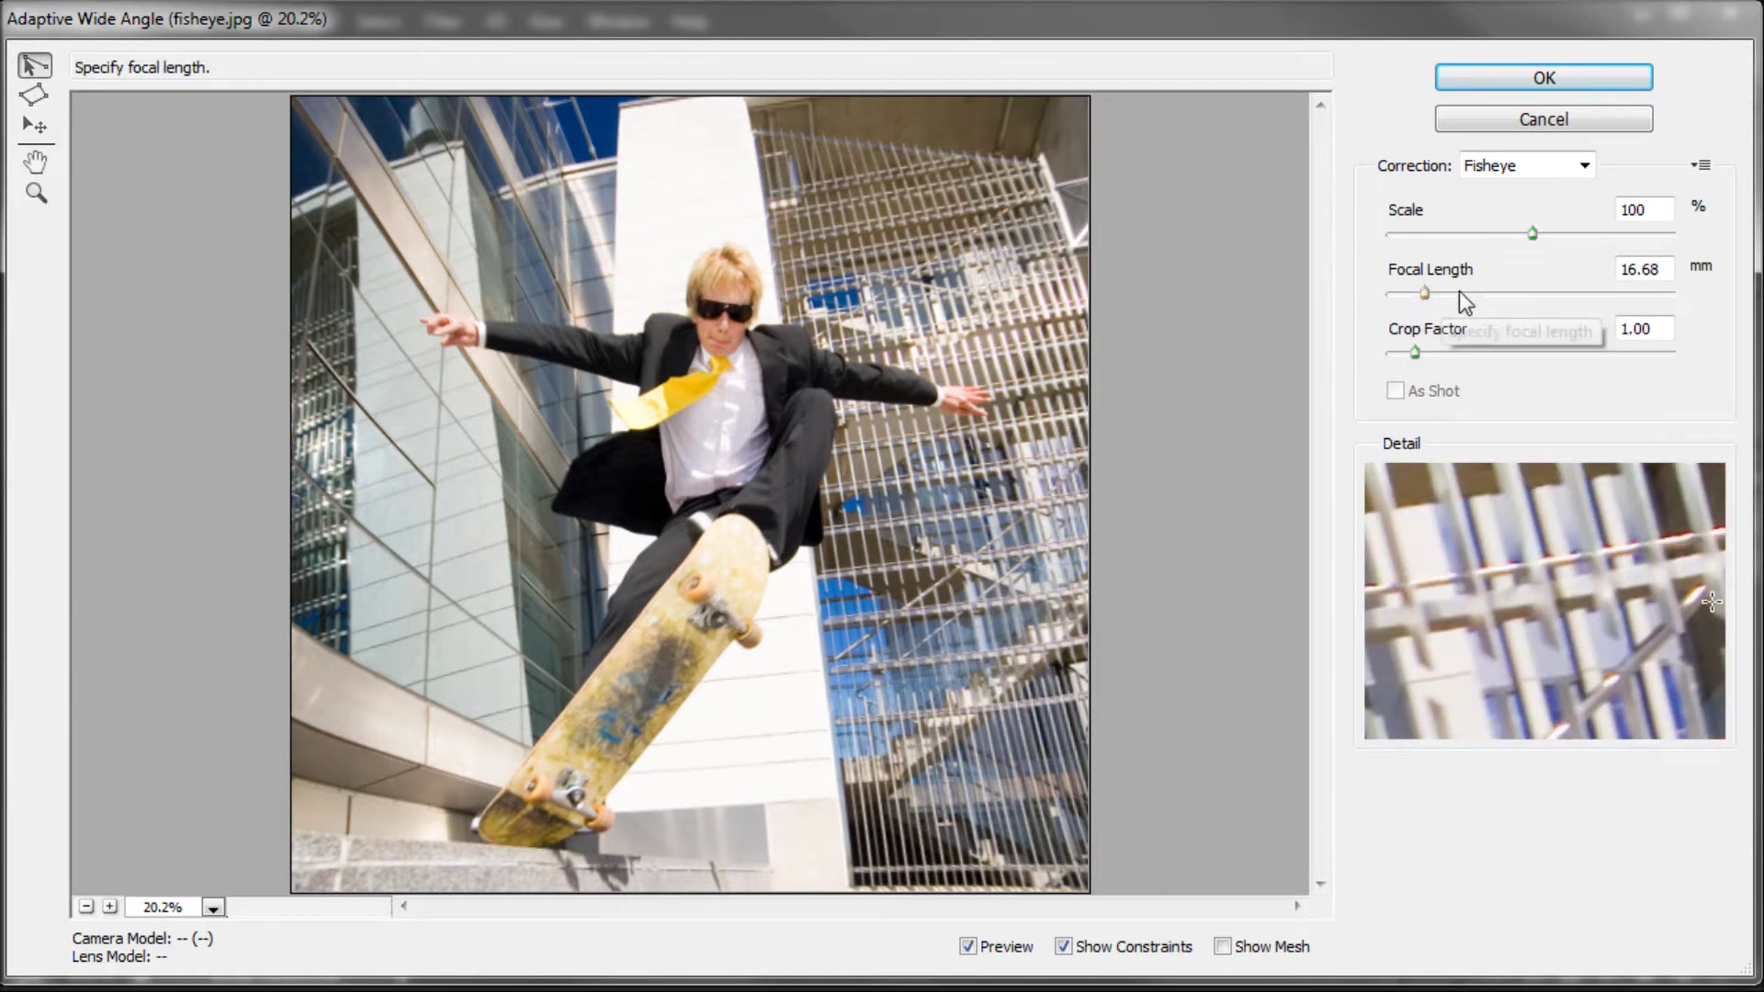
pyautogui.moveTo(1425, 294)
pyautogui.mouseDown()
pyautogui.moveTo(1442, 302)
pyautogui.moveTo(1422, 300)
pyautogui.mouseUp()
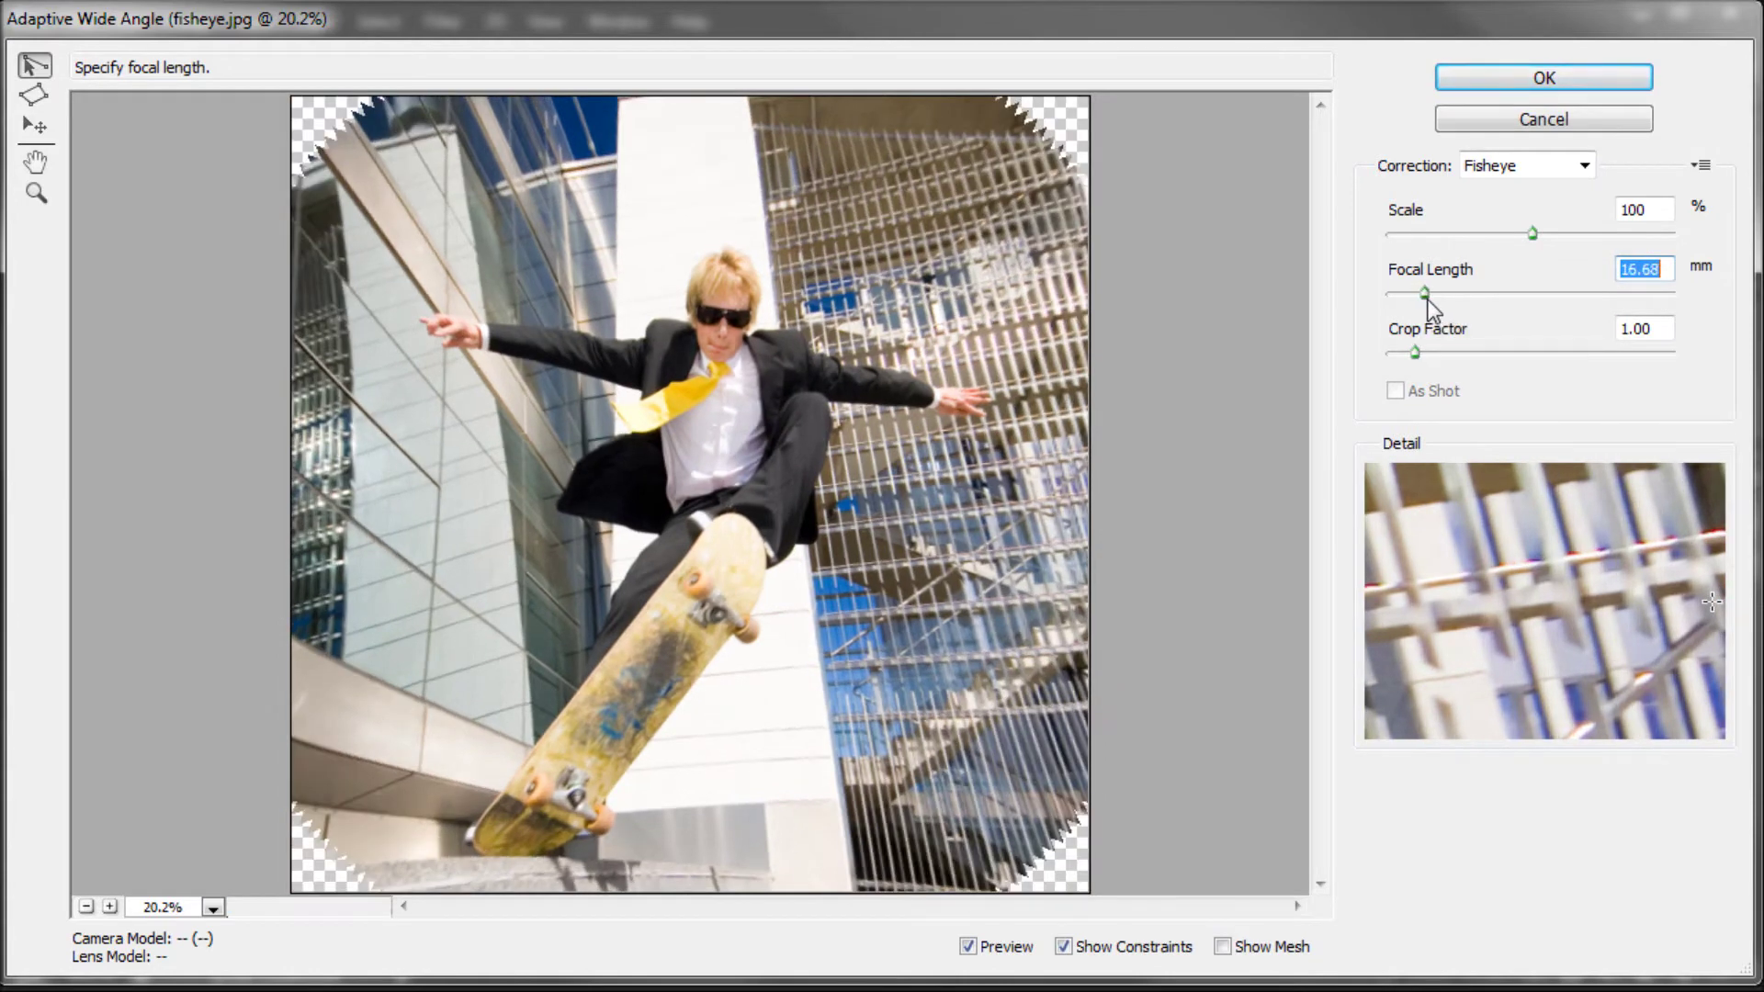
# - Settle the focal length at 15.68 mm and apply the Adaptive Wide Angle correction
pyautogui.press('Down')
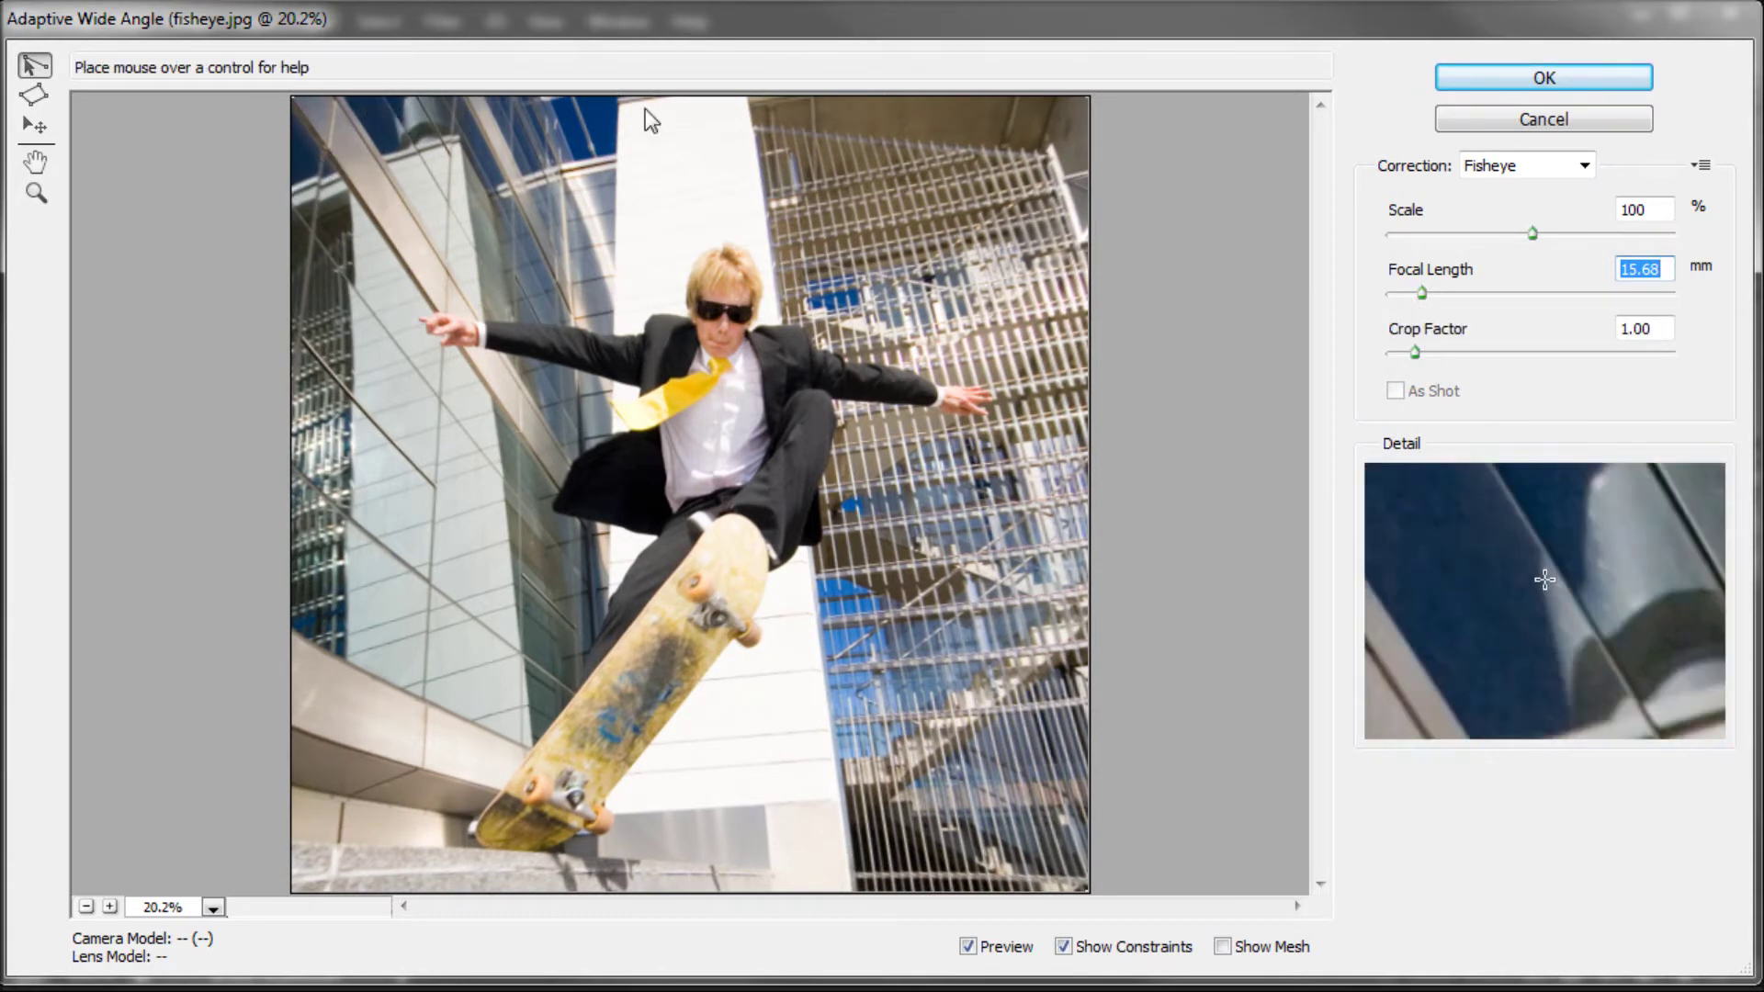
pyautogui.moveTo(1422, 294); pyautogui.dragTo(1418, 296)
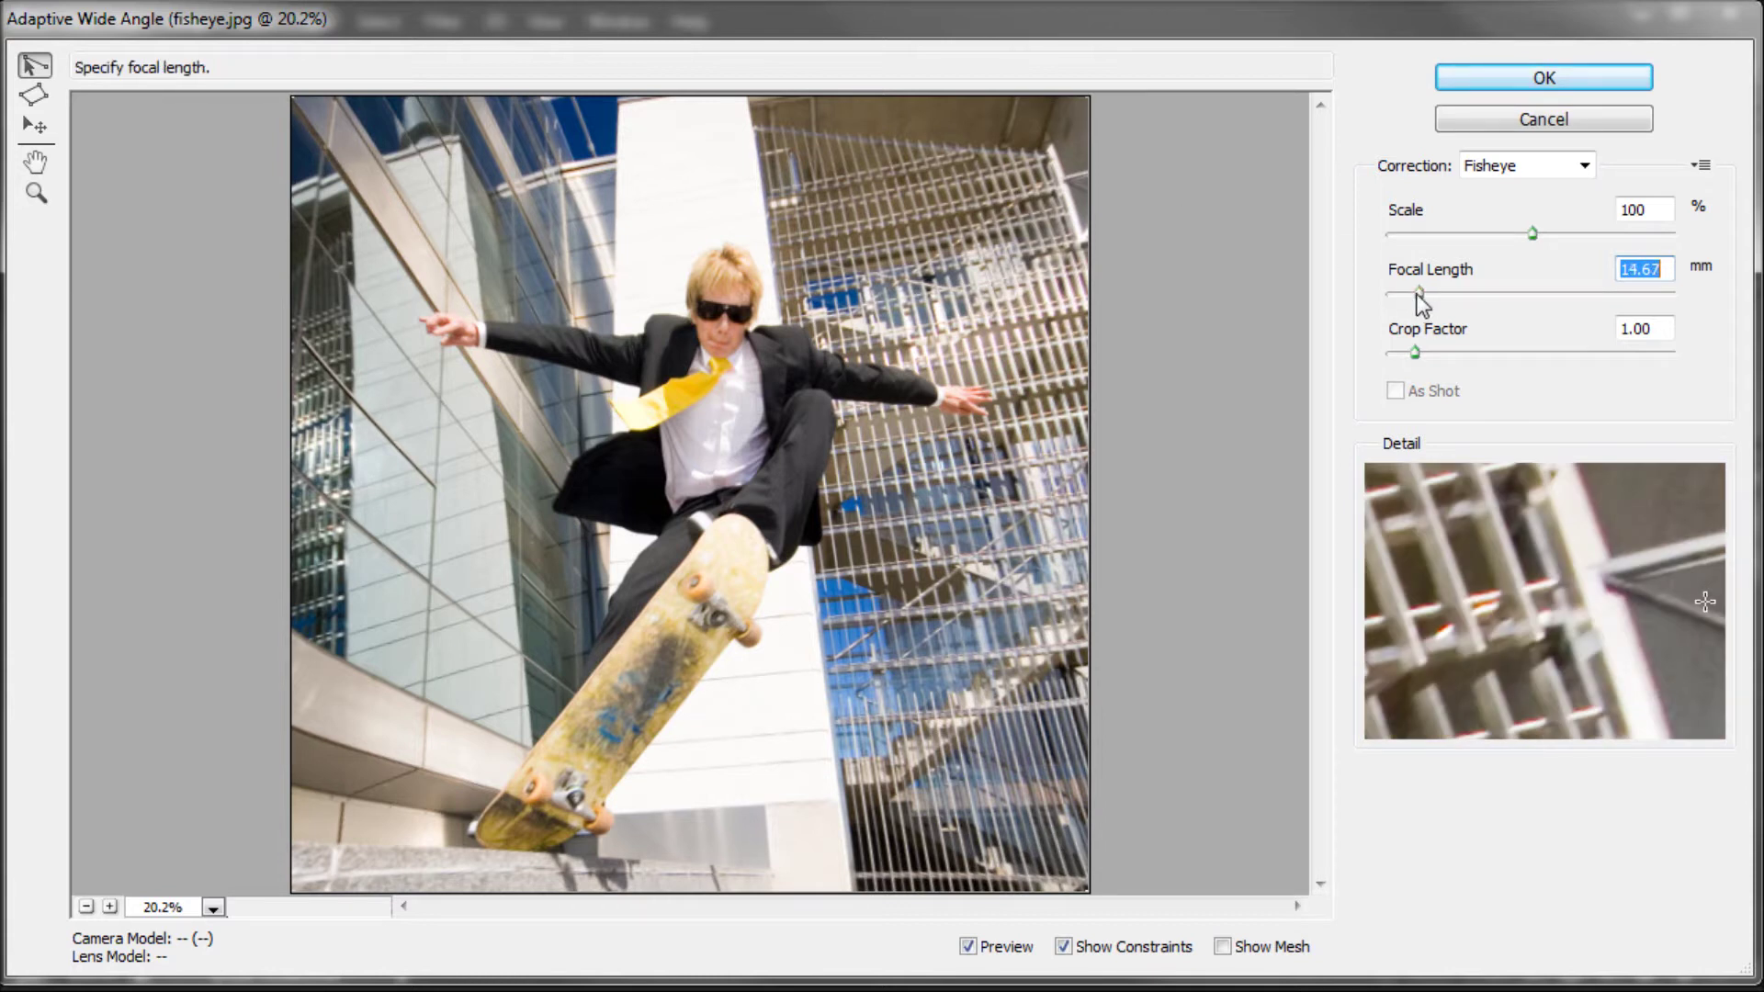
pyautogui.moveTo(1417, 295); pyautogui.dragTo(1421, 295)
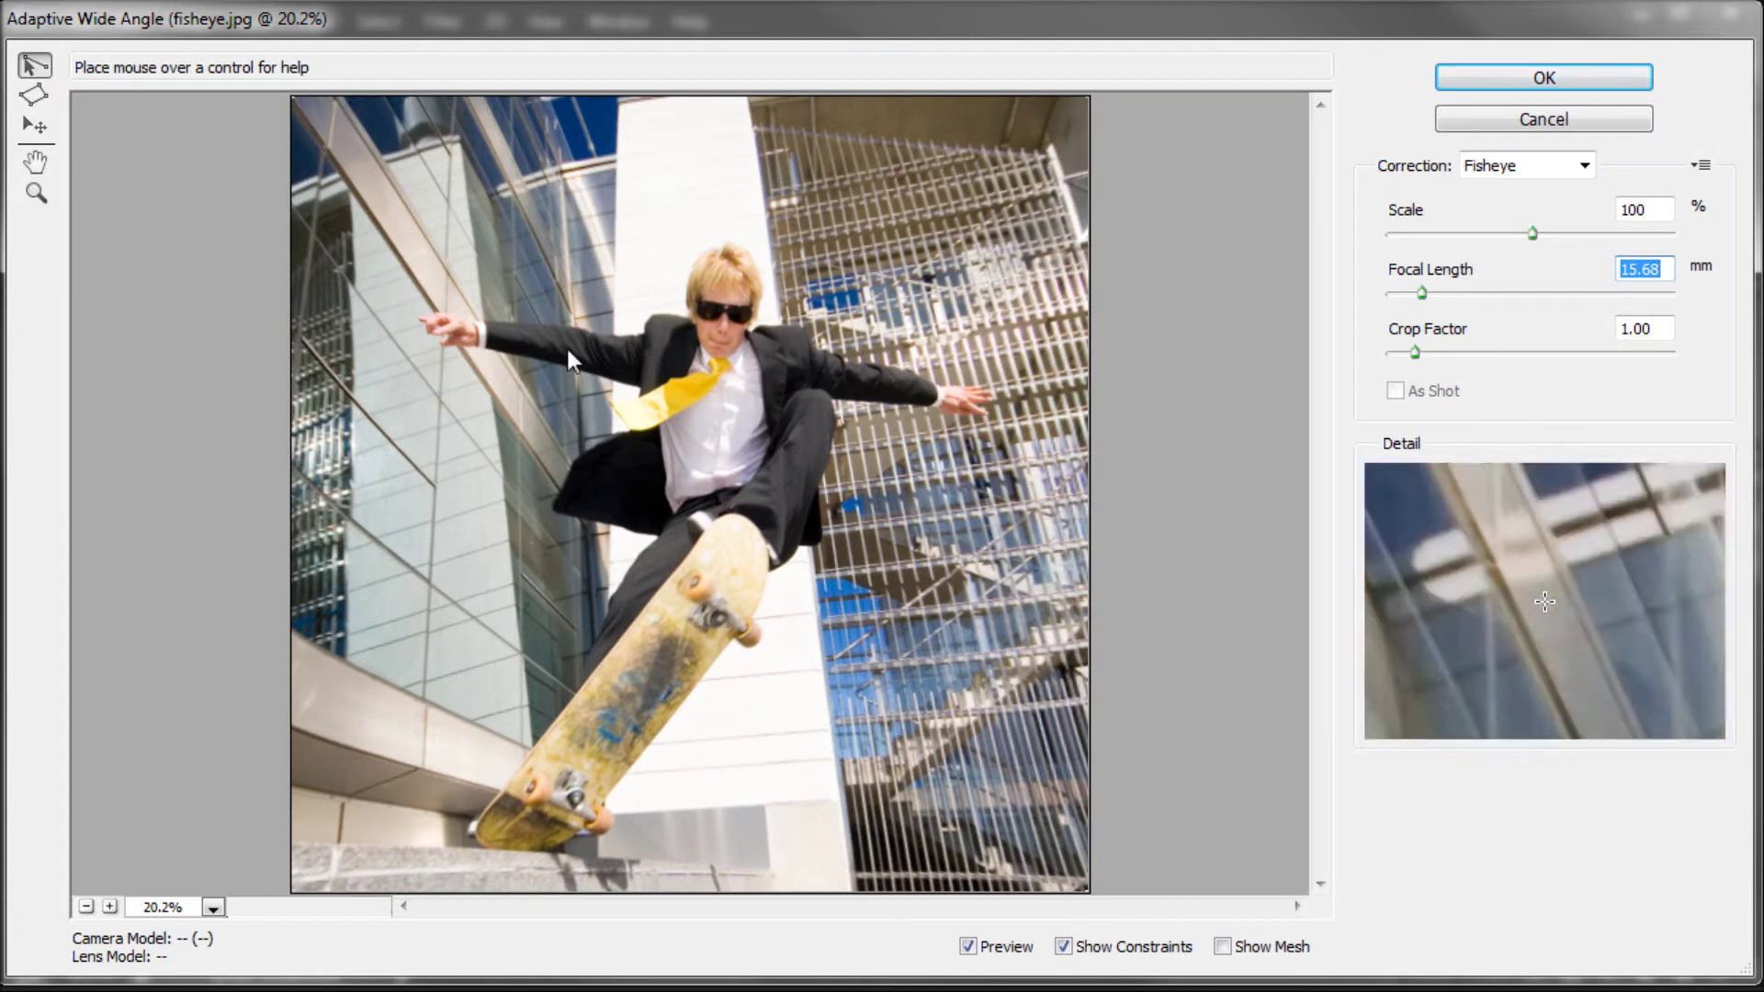
pyautogui.click(1513, 89)
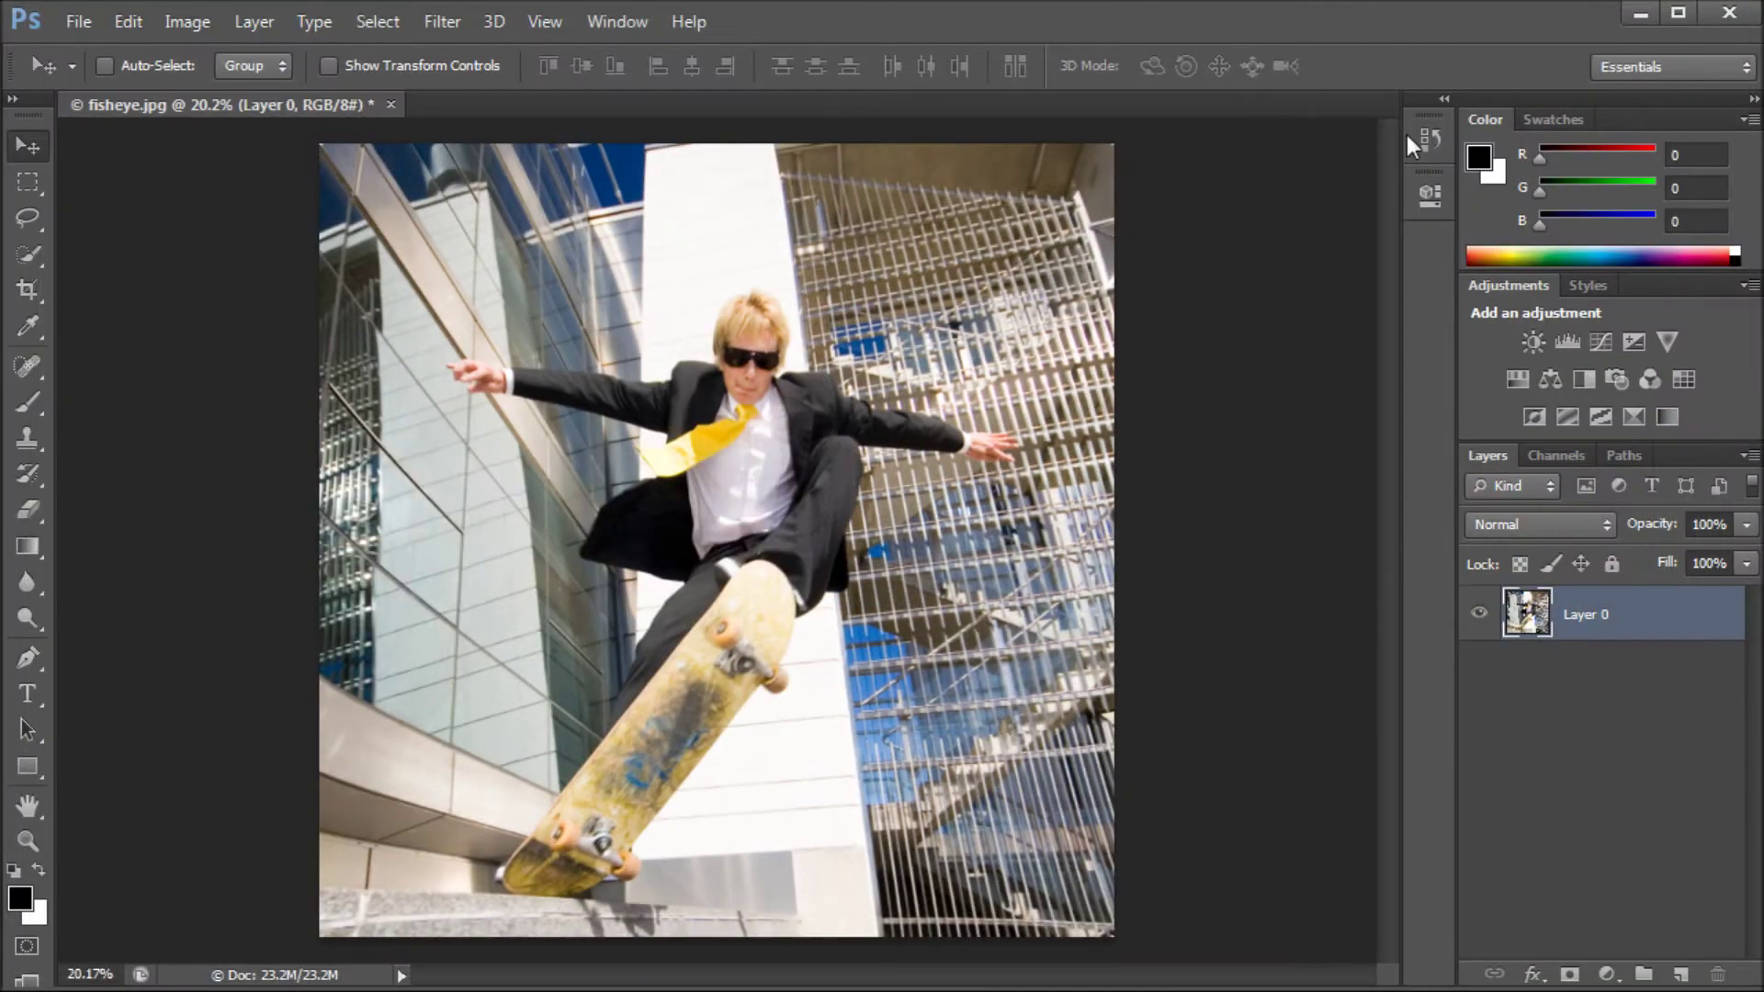
# - Compare the corrected and original versions in History, ending on the original fisheye.jpg snapshot
pyautogui.click(1426, 138)
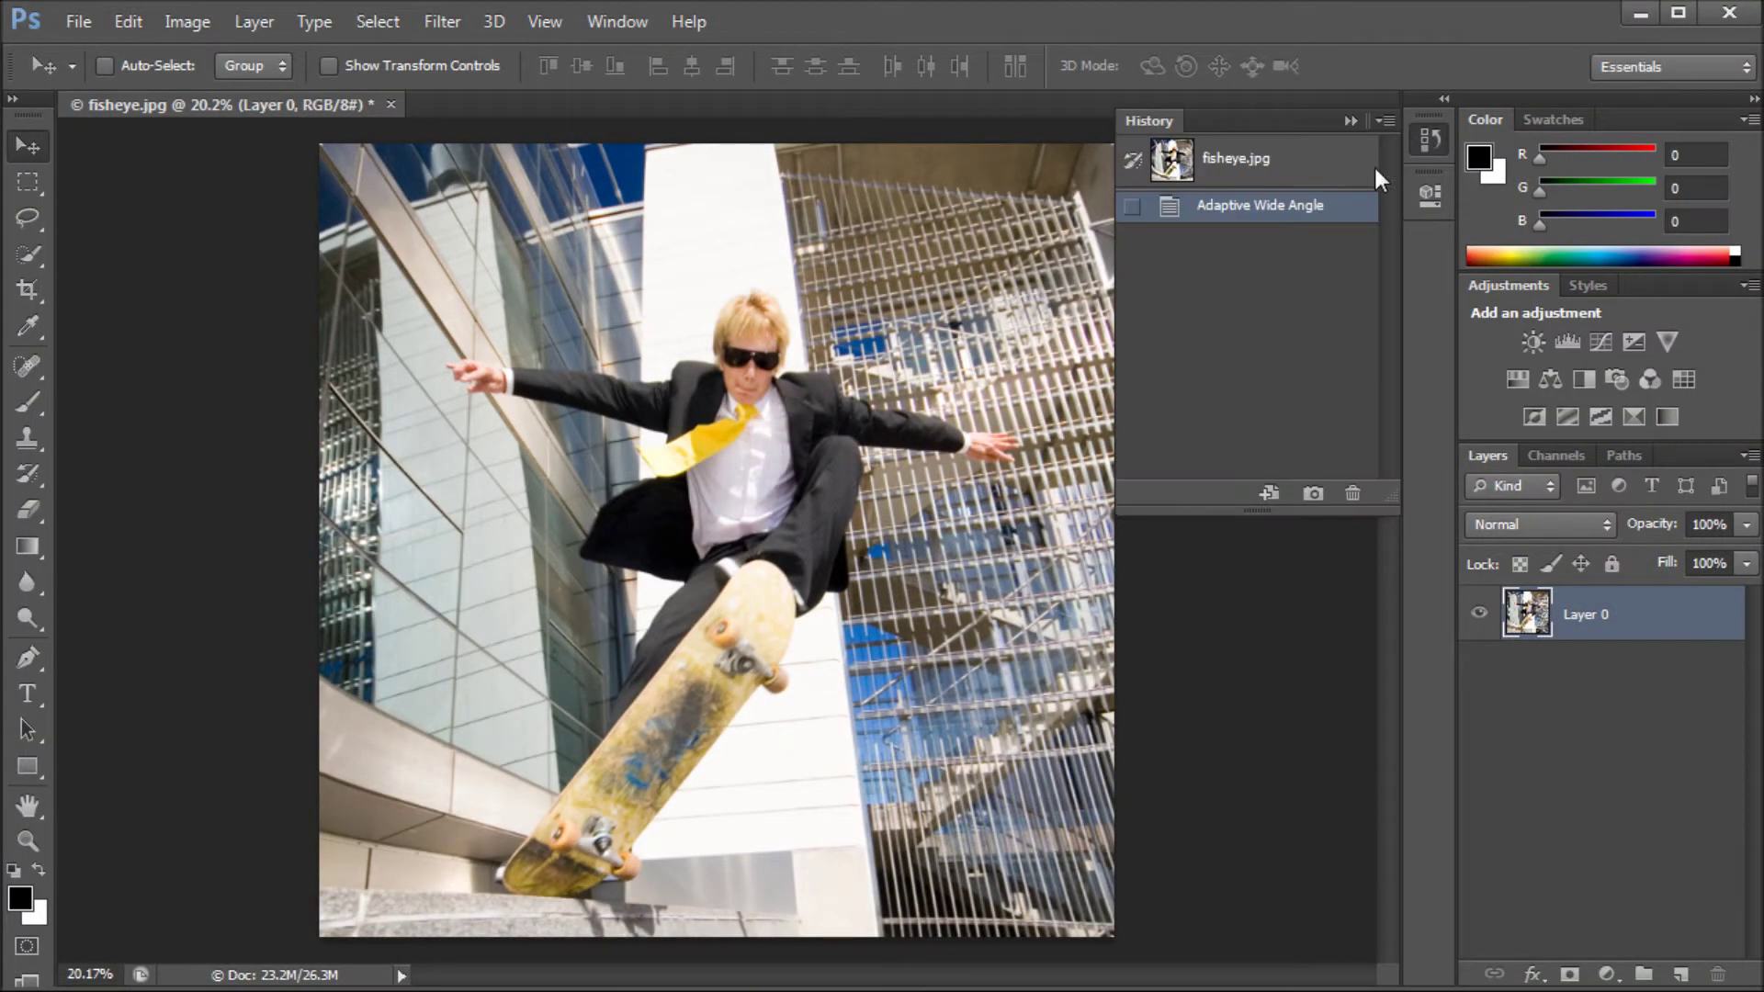
pyautogui.click(1237, 158)
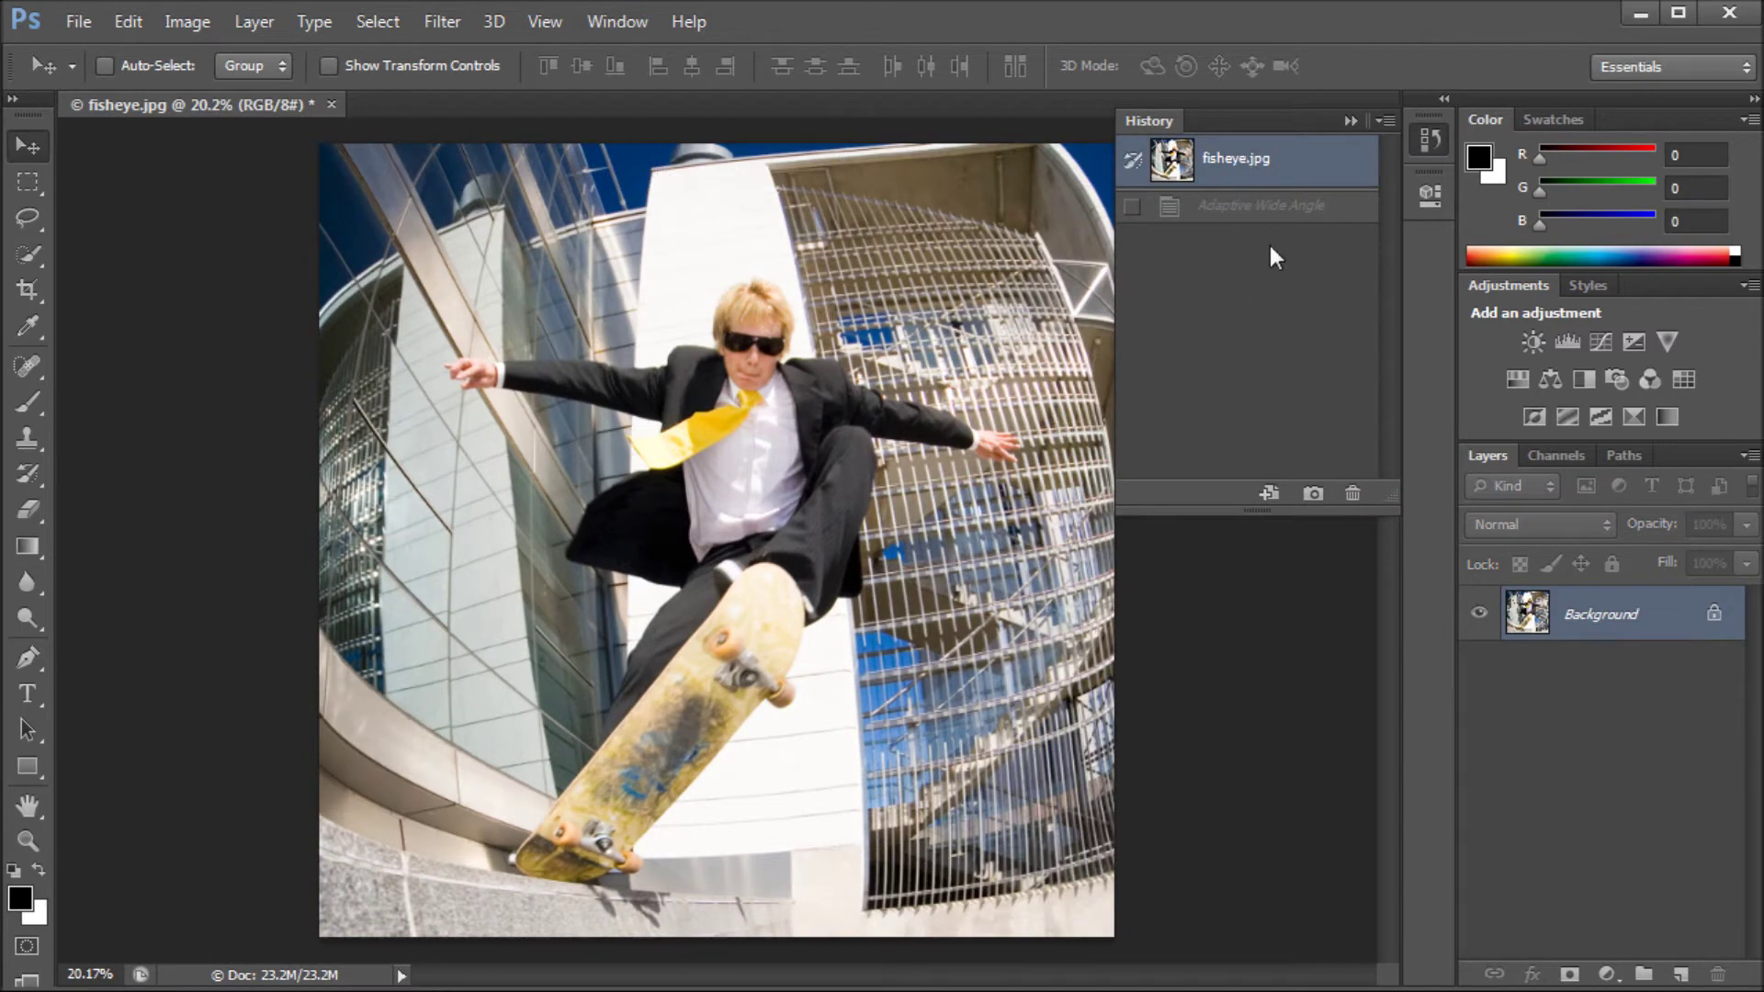
pyautogui.click(1258, 201)
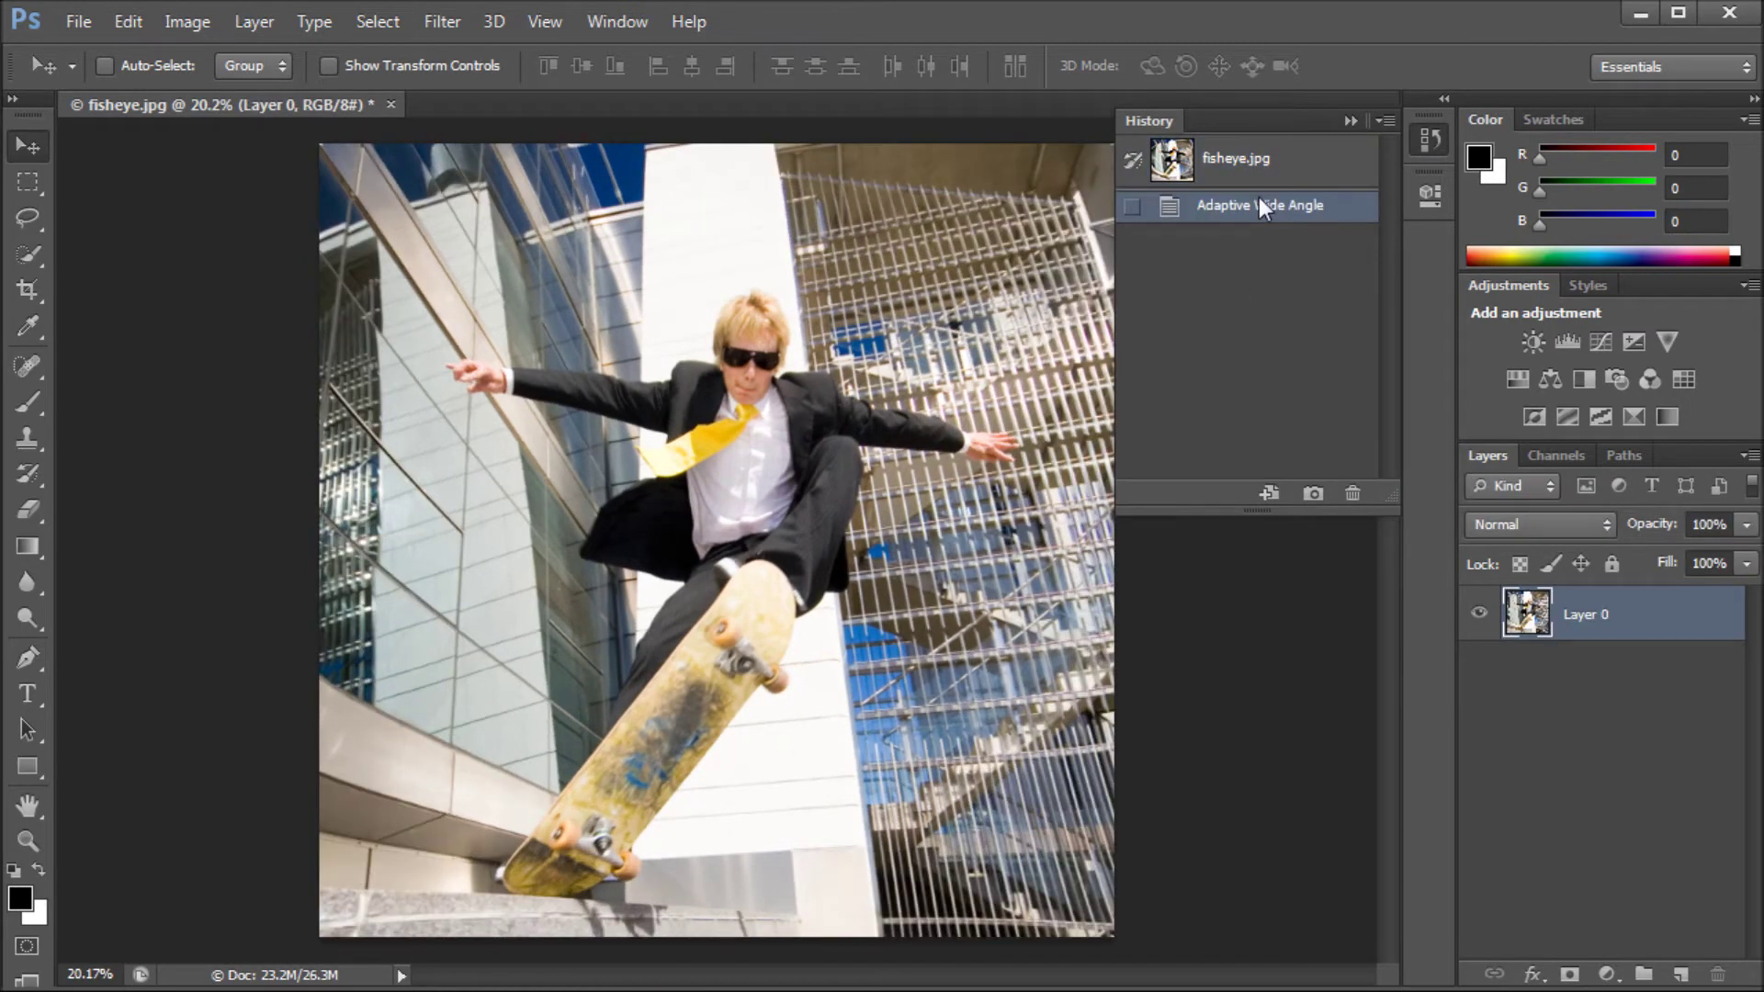
pyautogui.click(1350, 120)
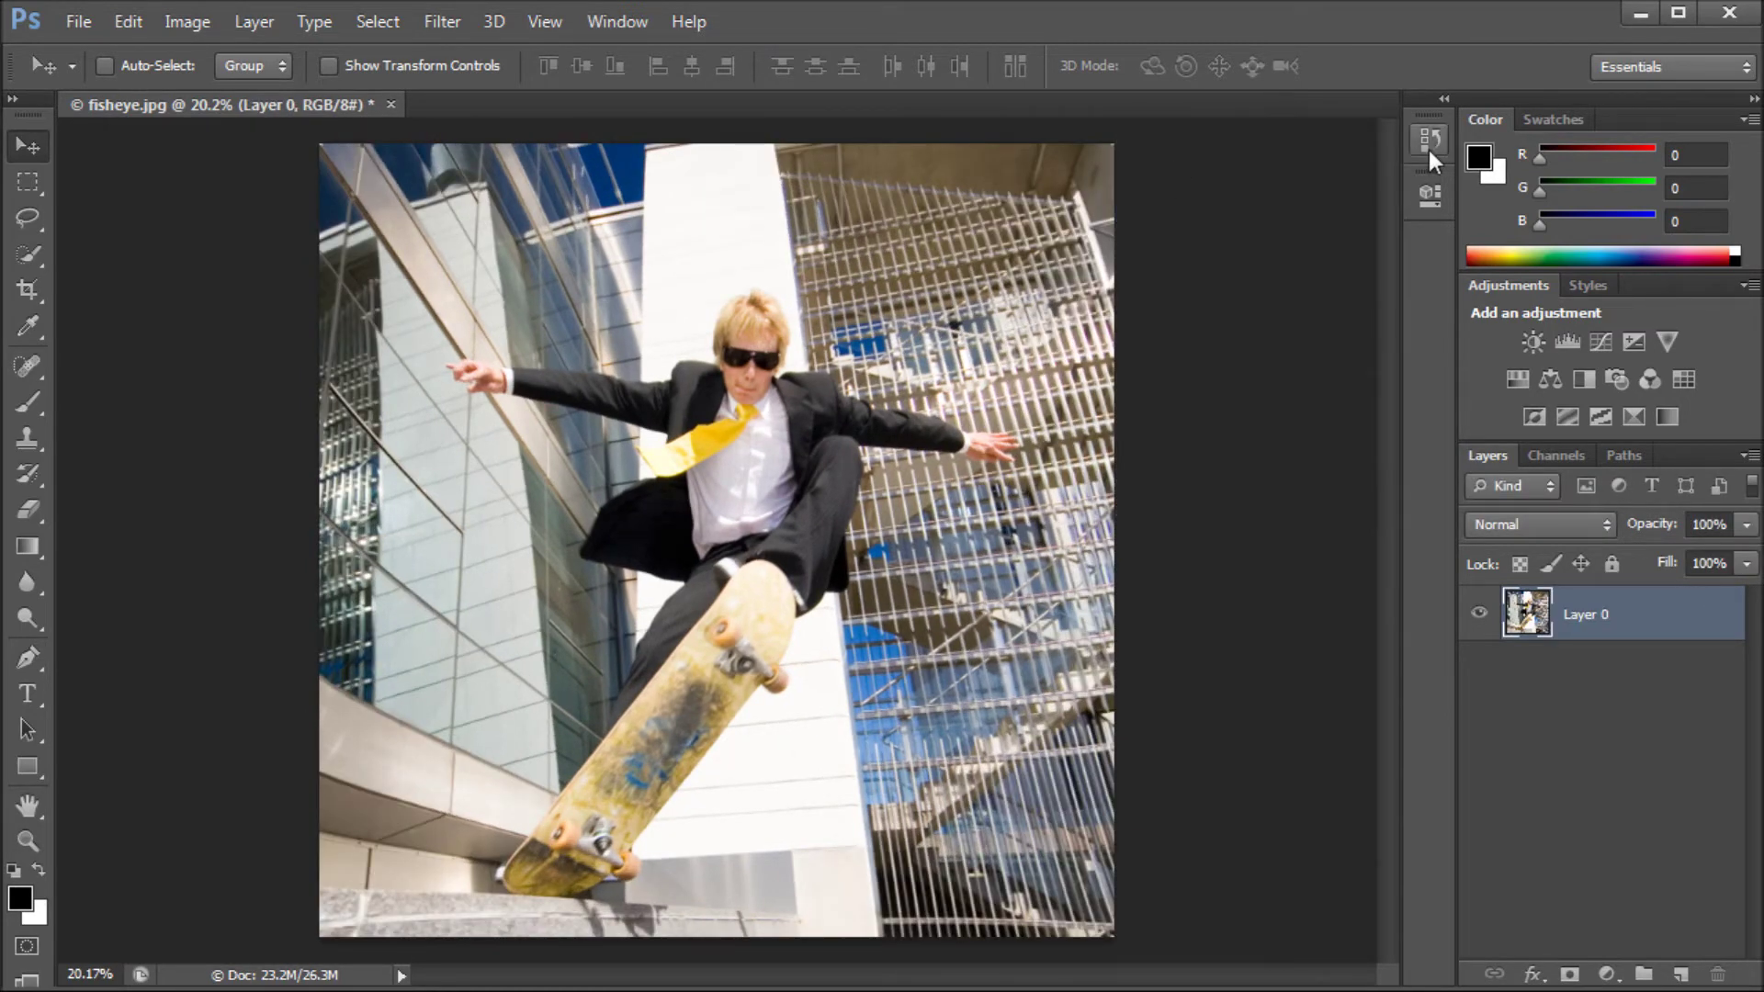
pyautogui.click(1427, 140)
pyautogui.click(1295, 156)
pyautogui.click(1357, 123)
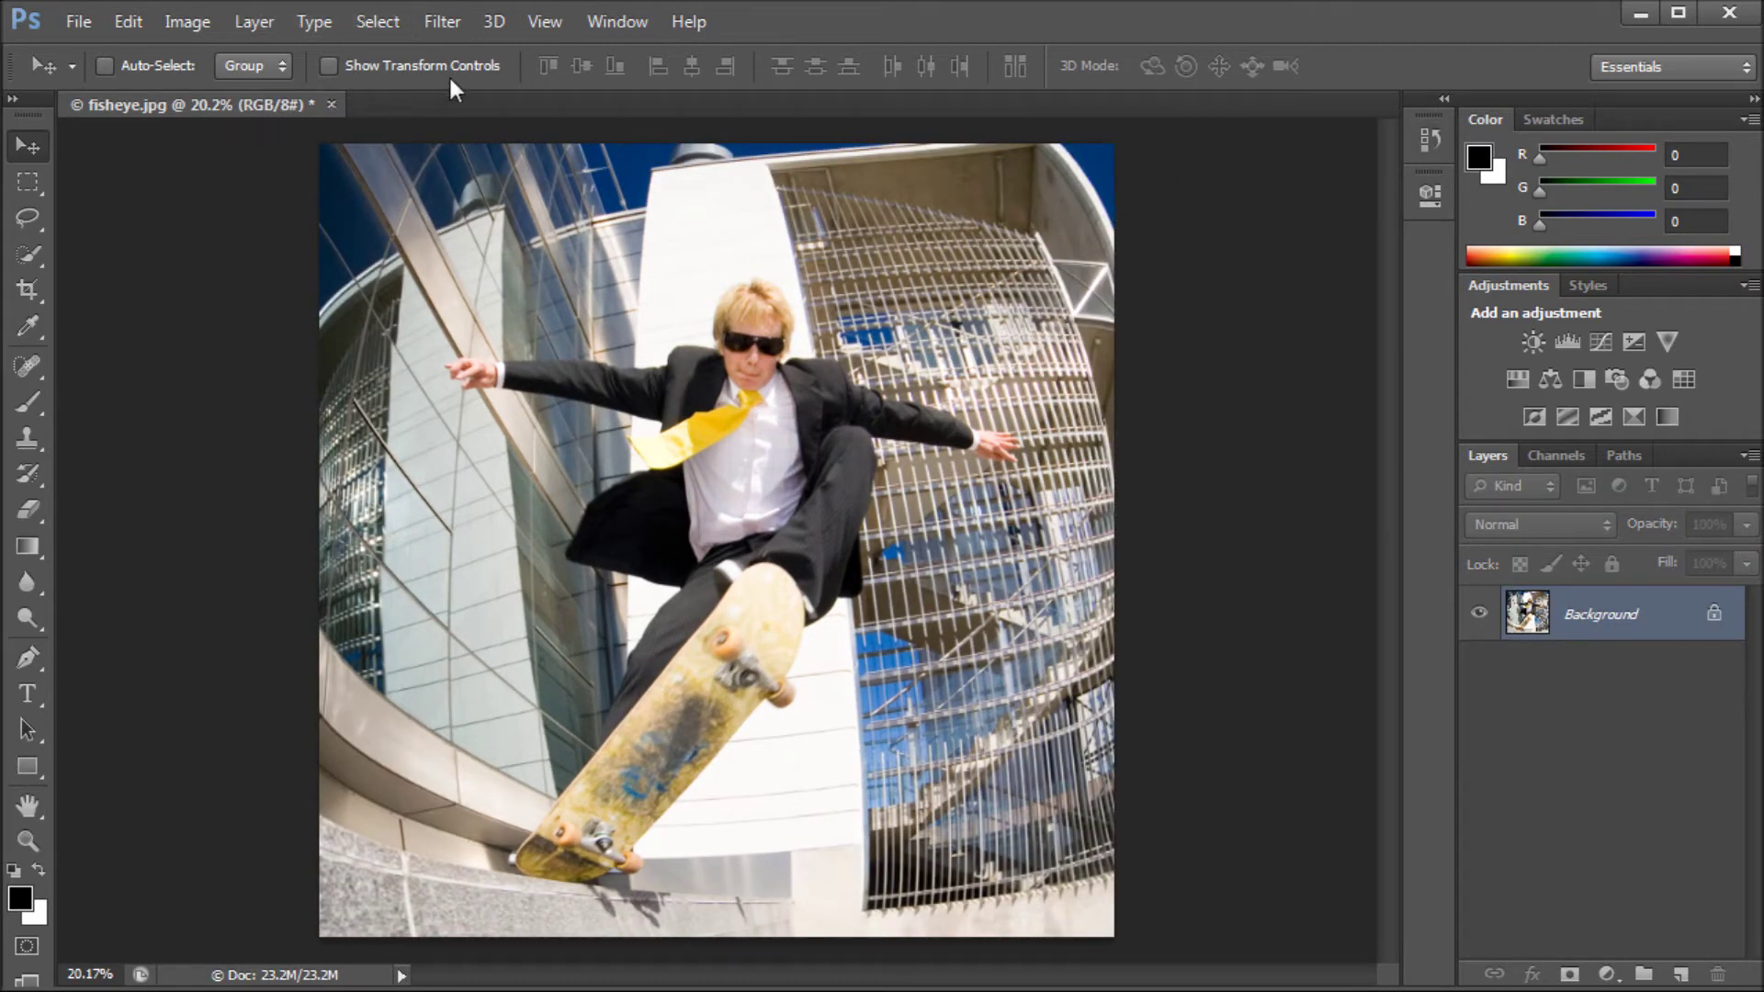
# - Reopen the Adaptive Wide Angle filter on the reverted photo
pyautogui.click(377, 21)
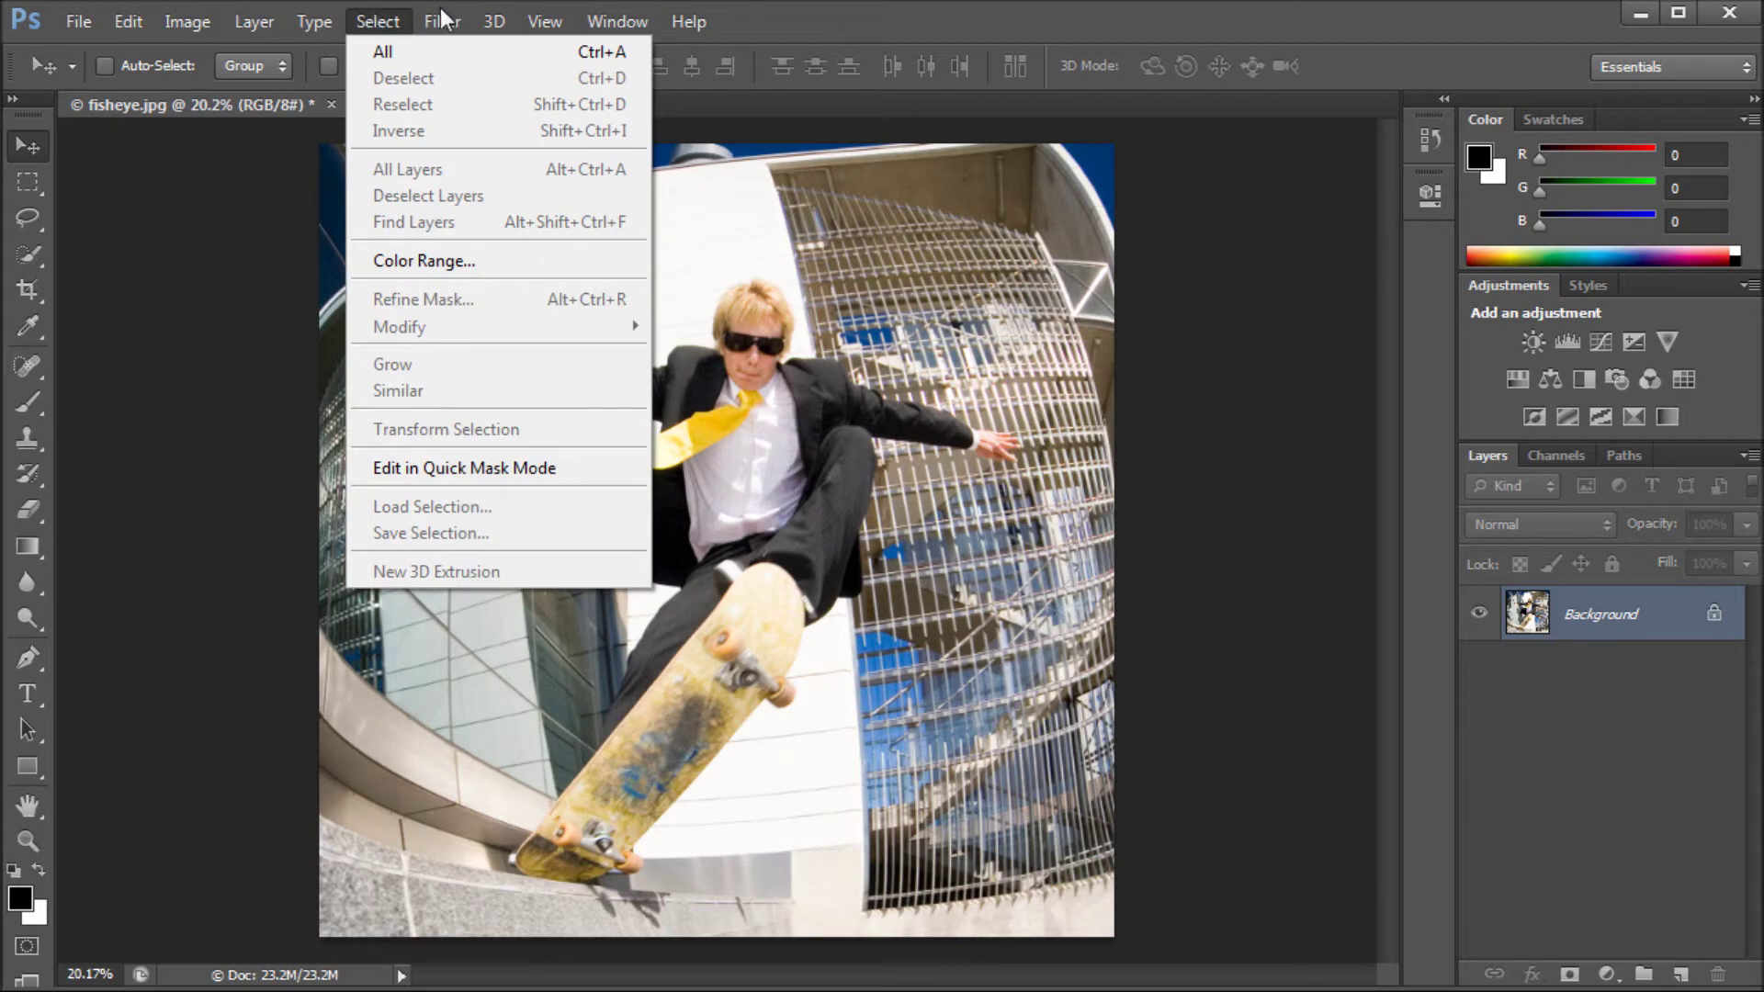
pyautogui.moveTo(441, 19)
pyautogui.click(461, 149)
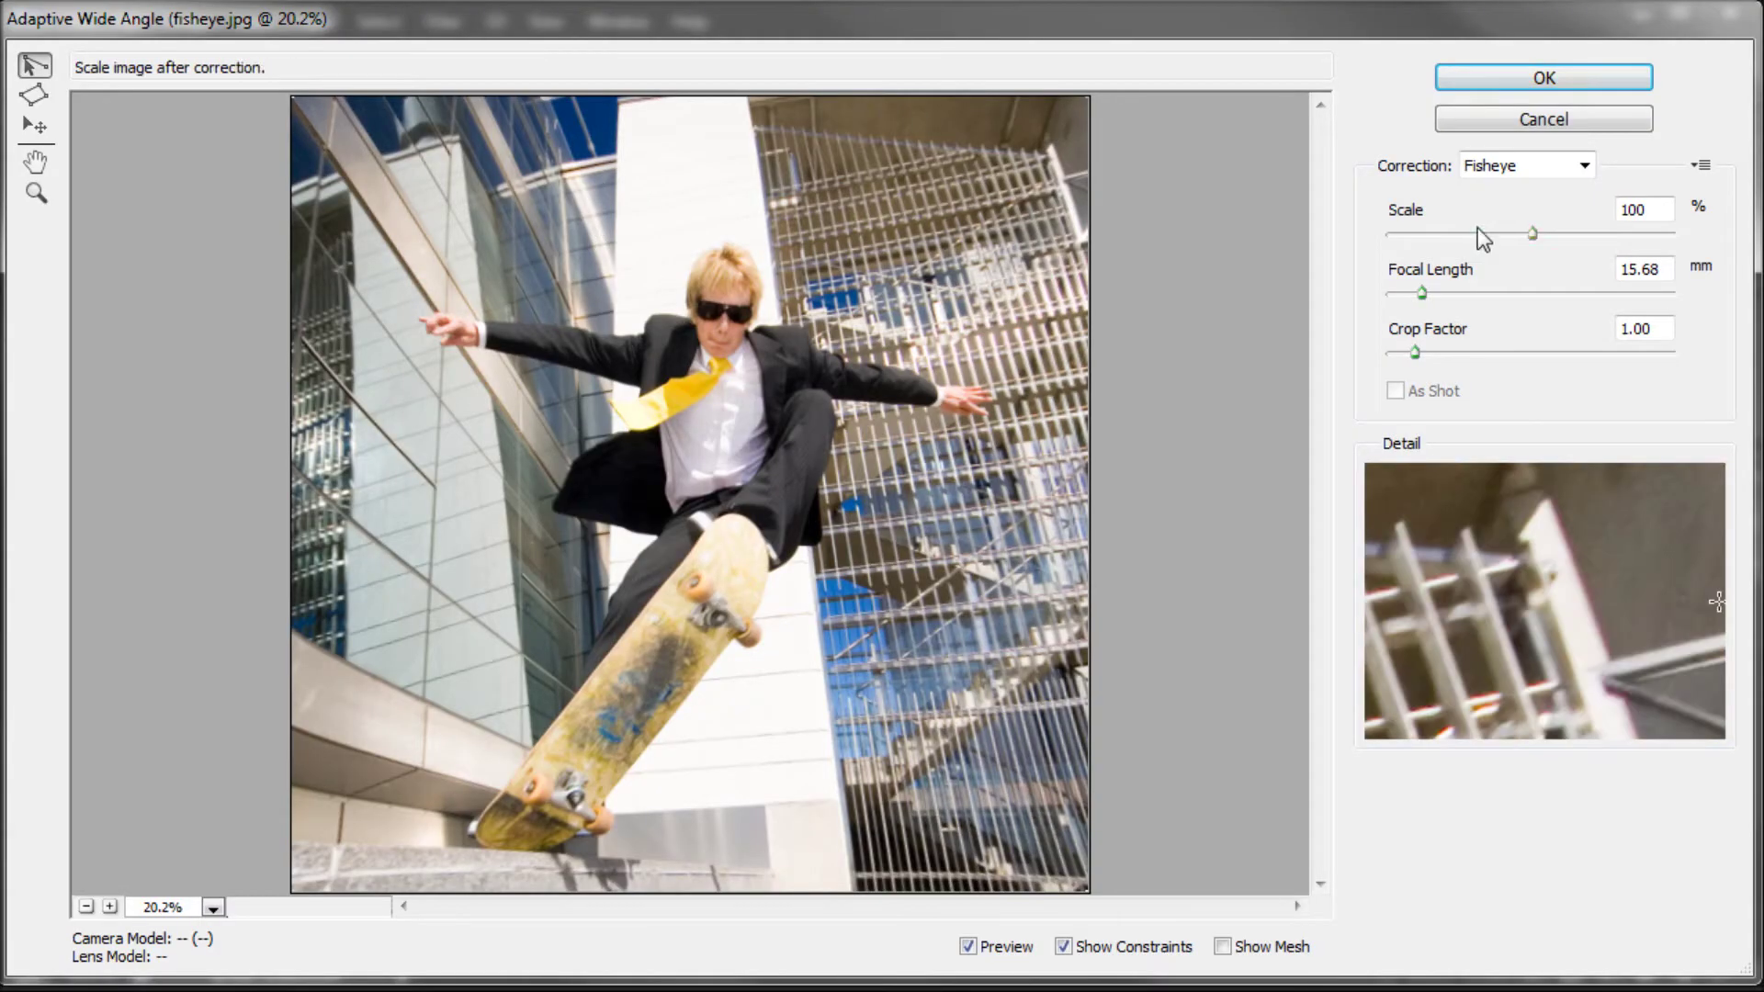
# - Change the Adaptive Wide Angle focal length to 25 mm
pyautogui.click(1658, 268)
pyautogui.write('25')
pyautogui.press('Return')
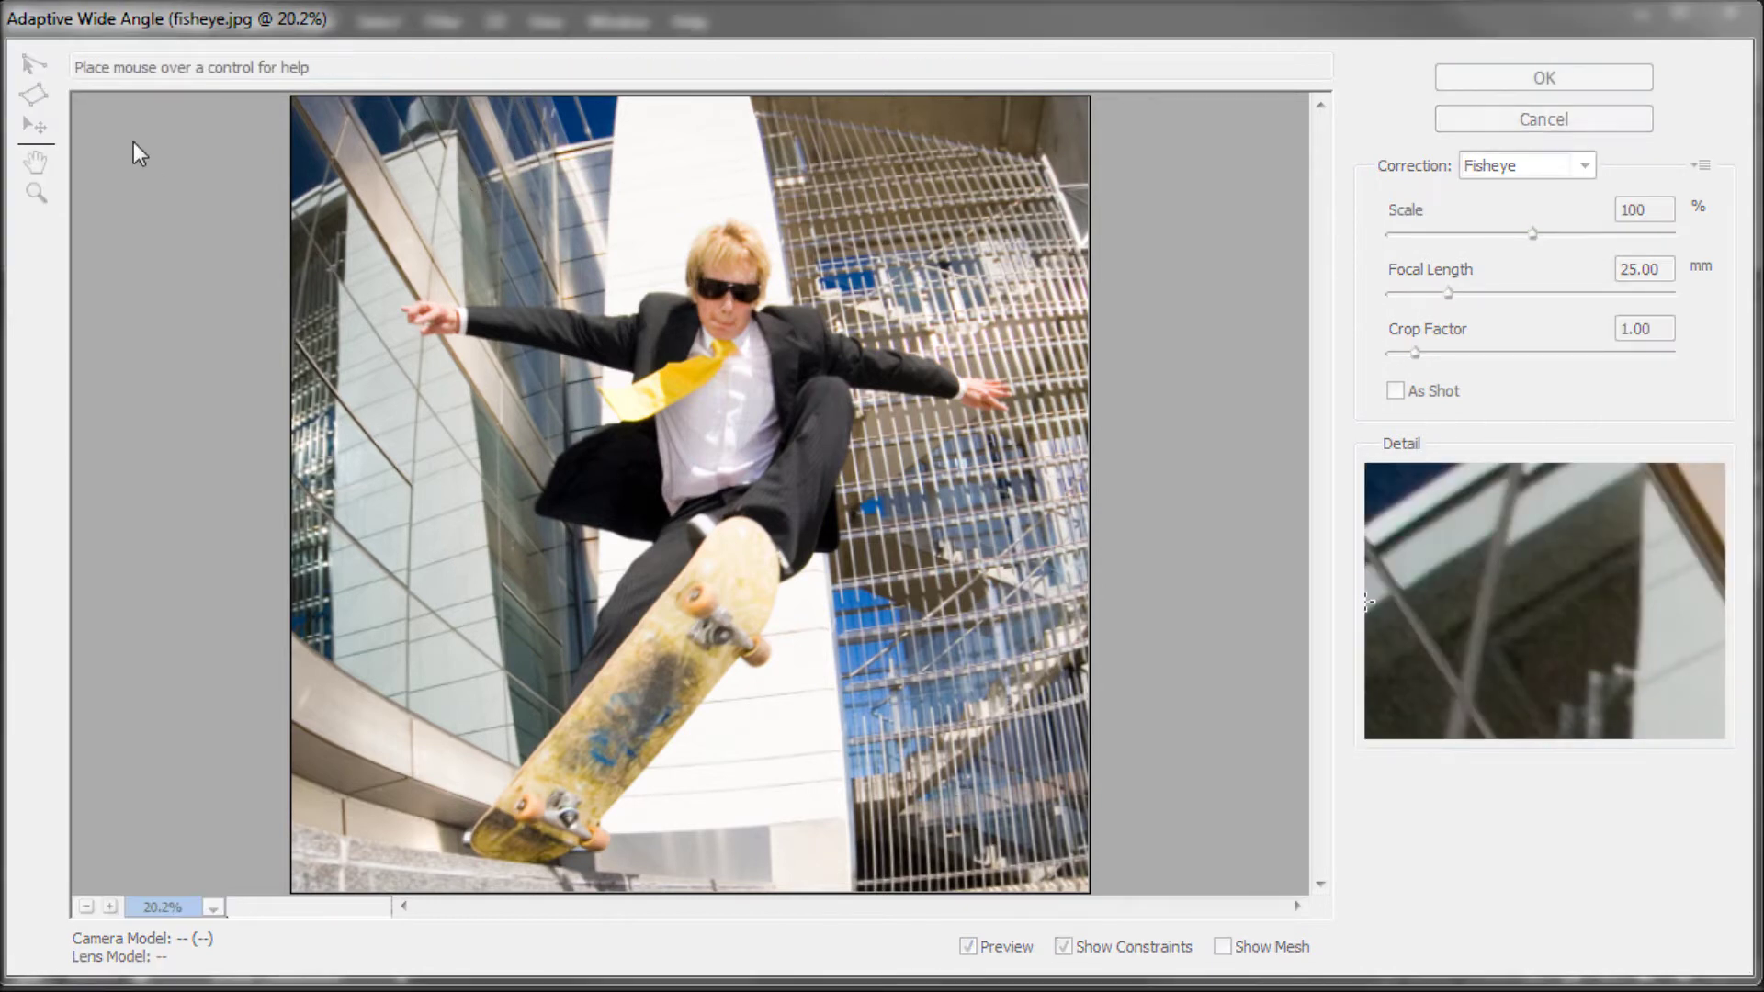
pyautogui.click(169, 20)
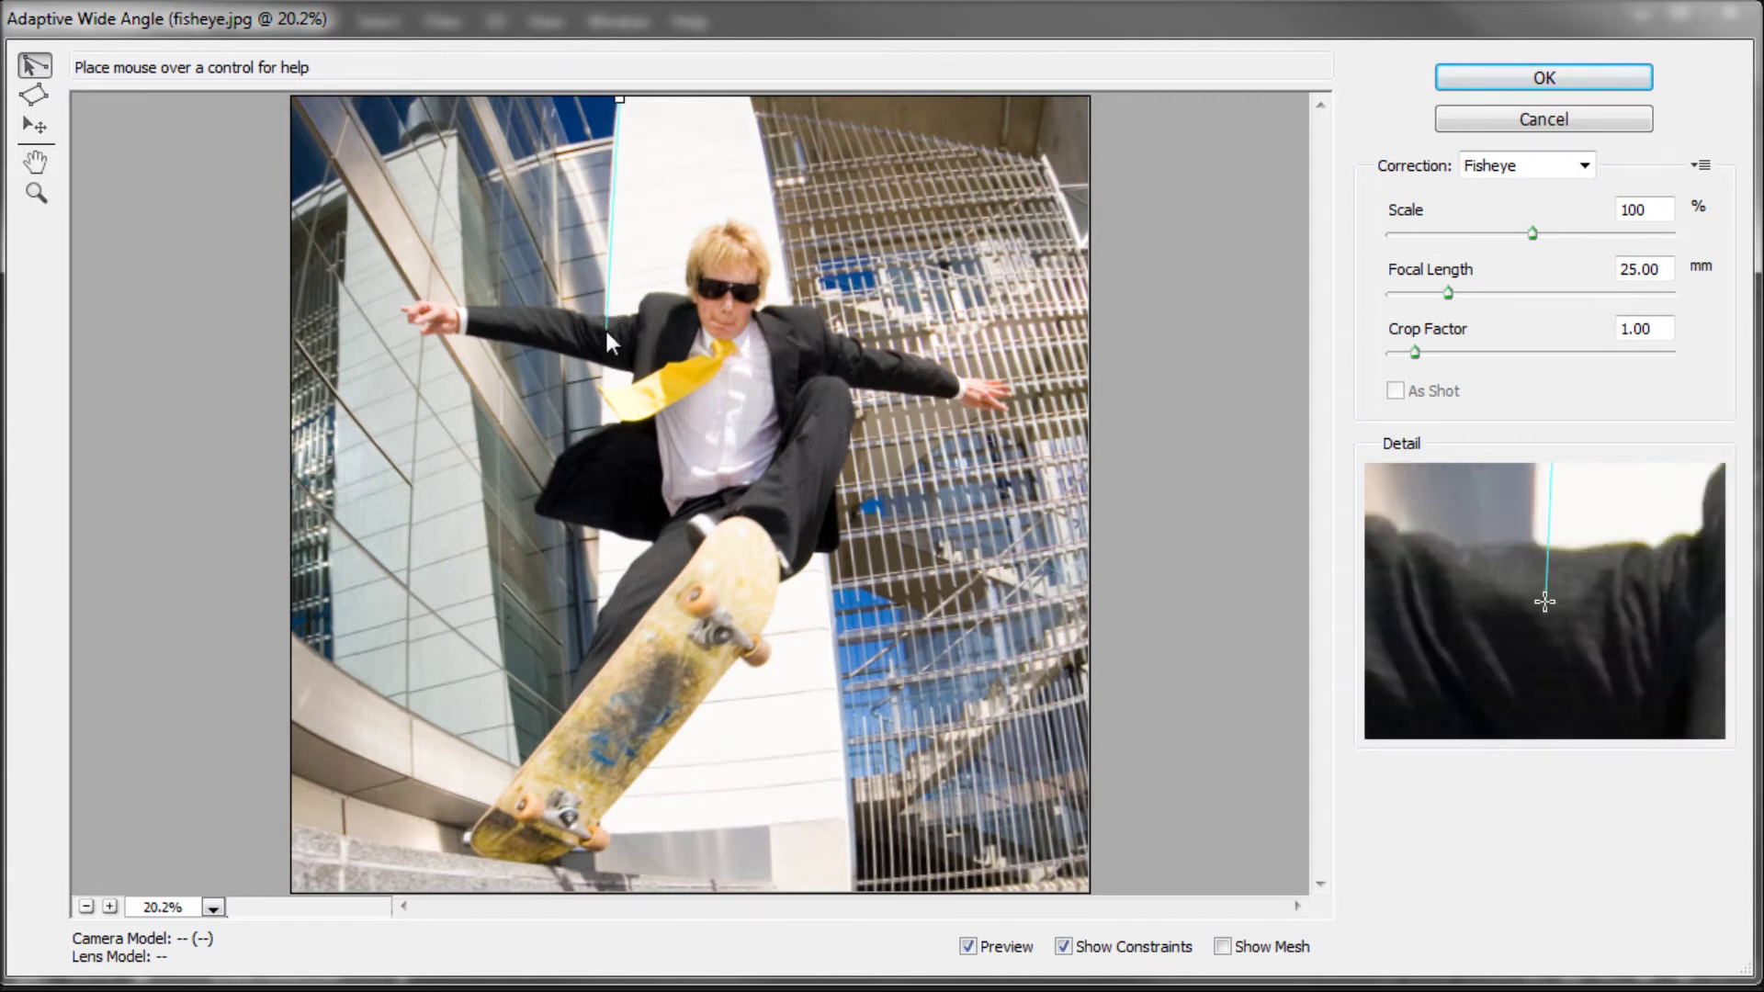
# - Draw a constraint down the building edge behind the skater and bend it, reaching 21.50 mm
pyautogui.click(597, 614)
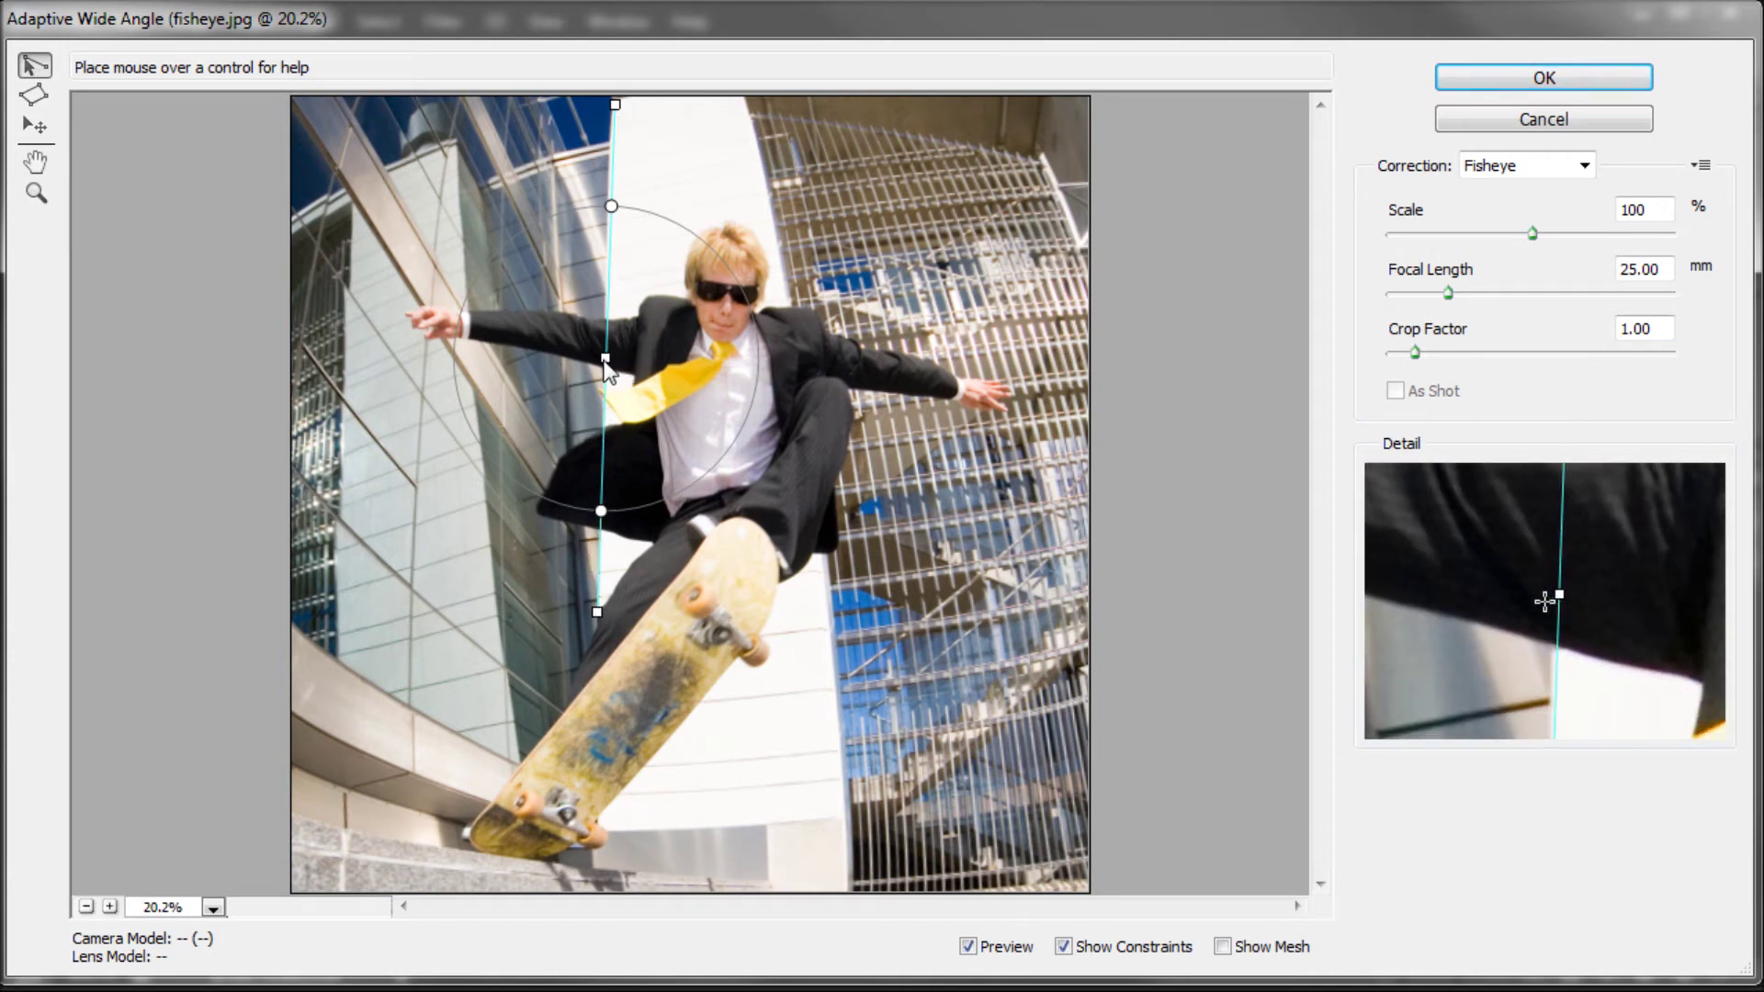
pyautogui.moveTo(602, 361); pyautogui.dragTo(611, 415)
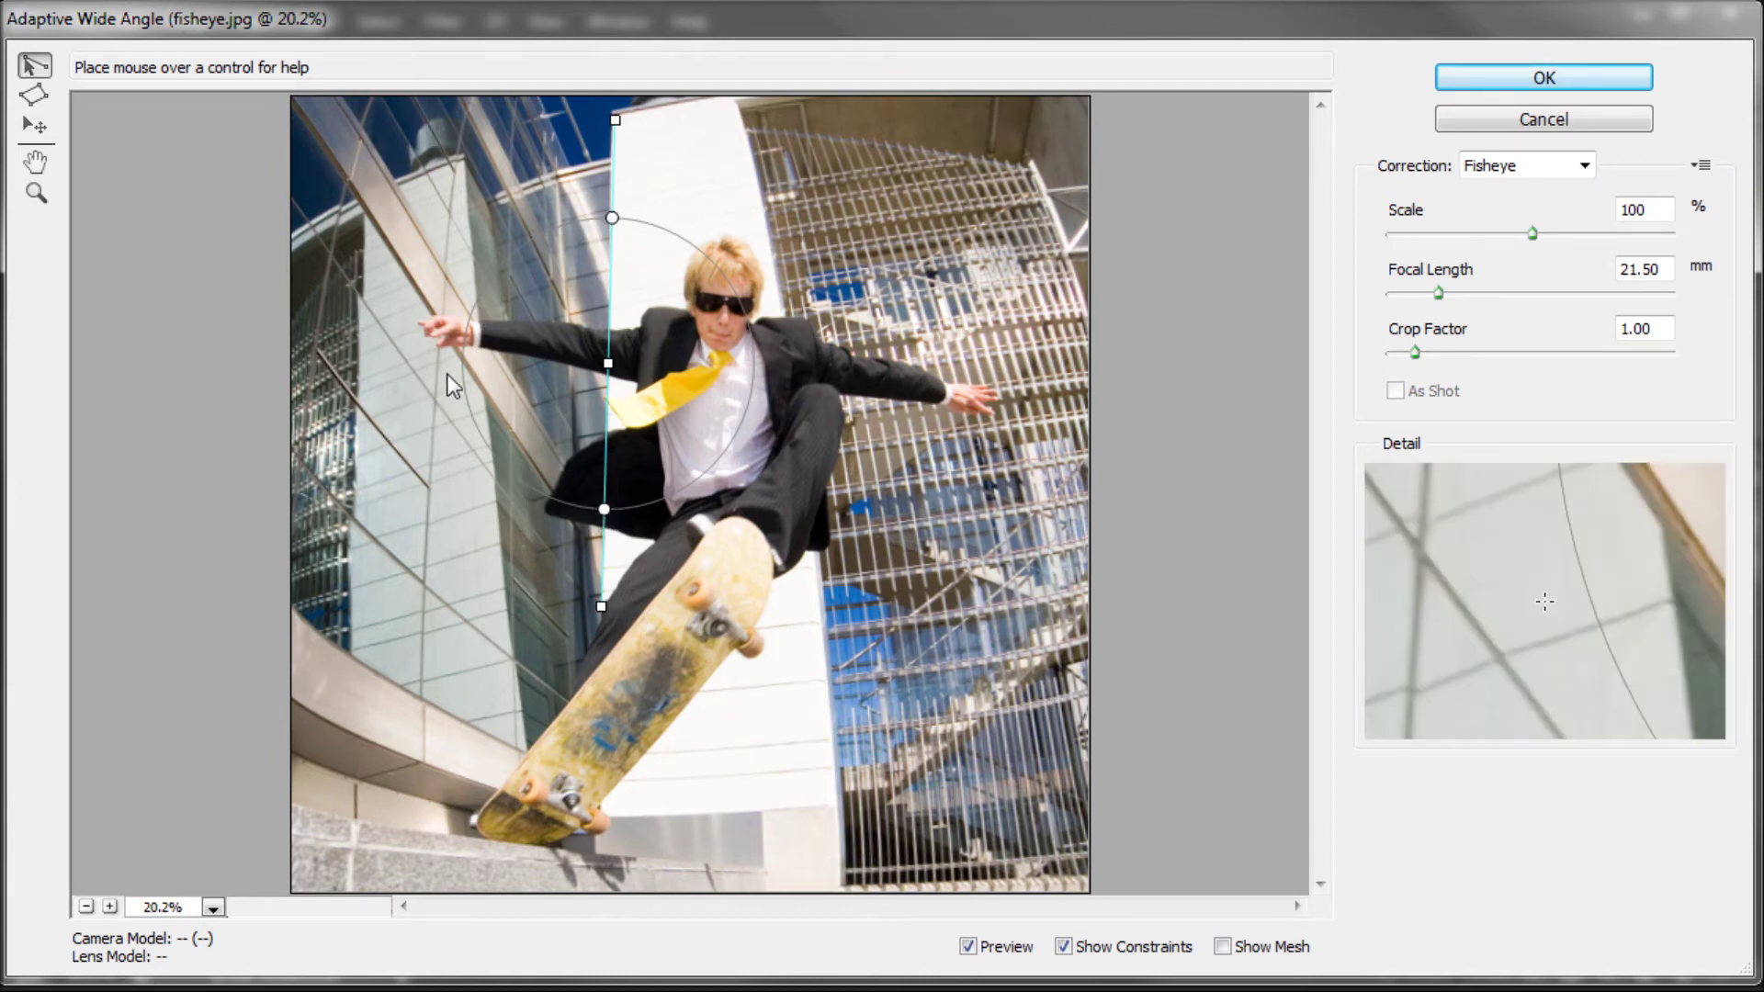
pyautogui.click(735, 99)
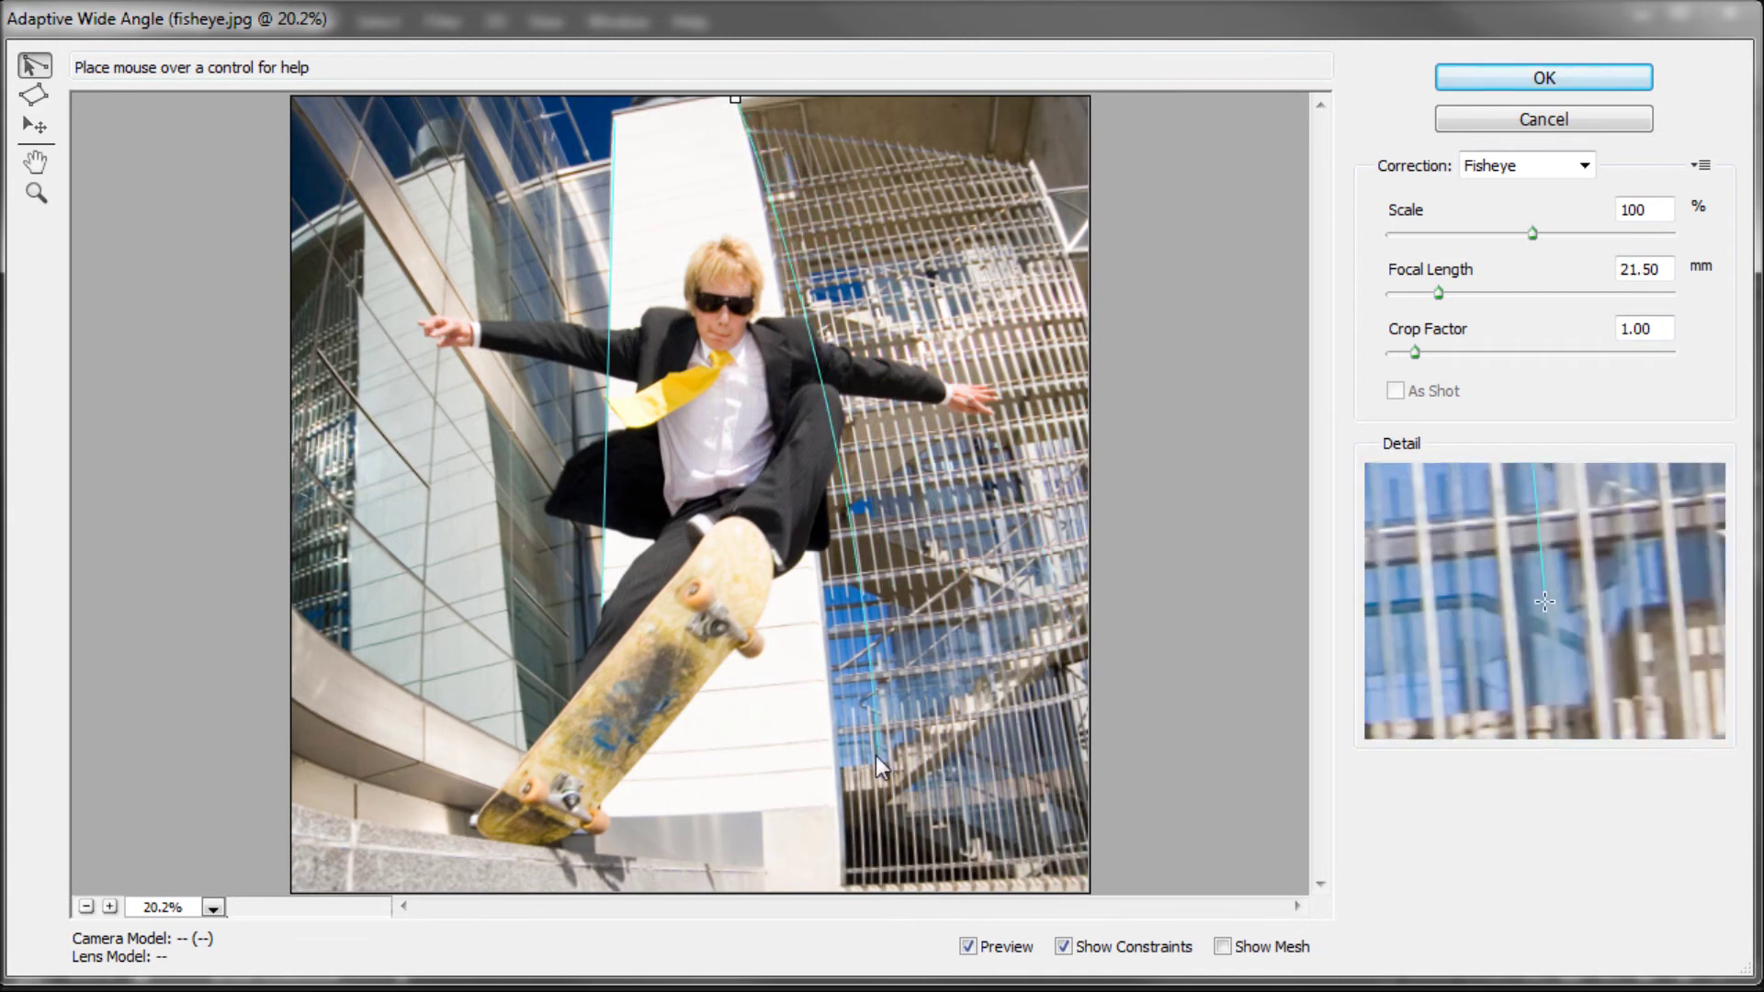
# - Constrain the white tower's right edge to its bottom and start a line on the left glass building
pyautogui.click(842, 880)
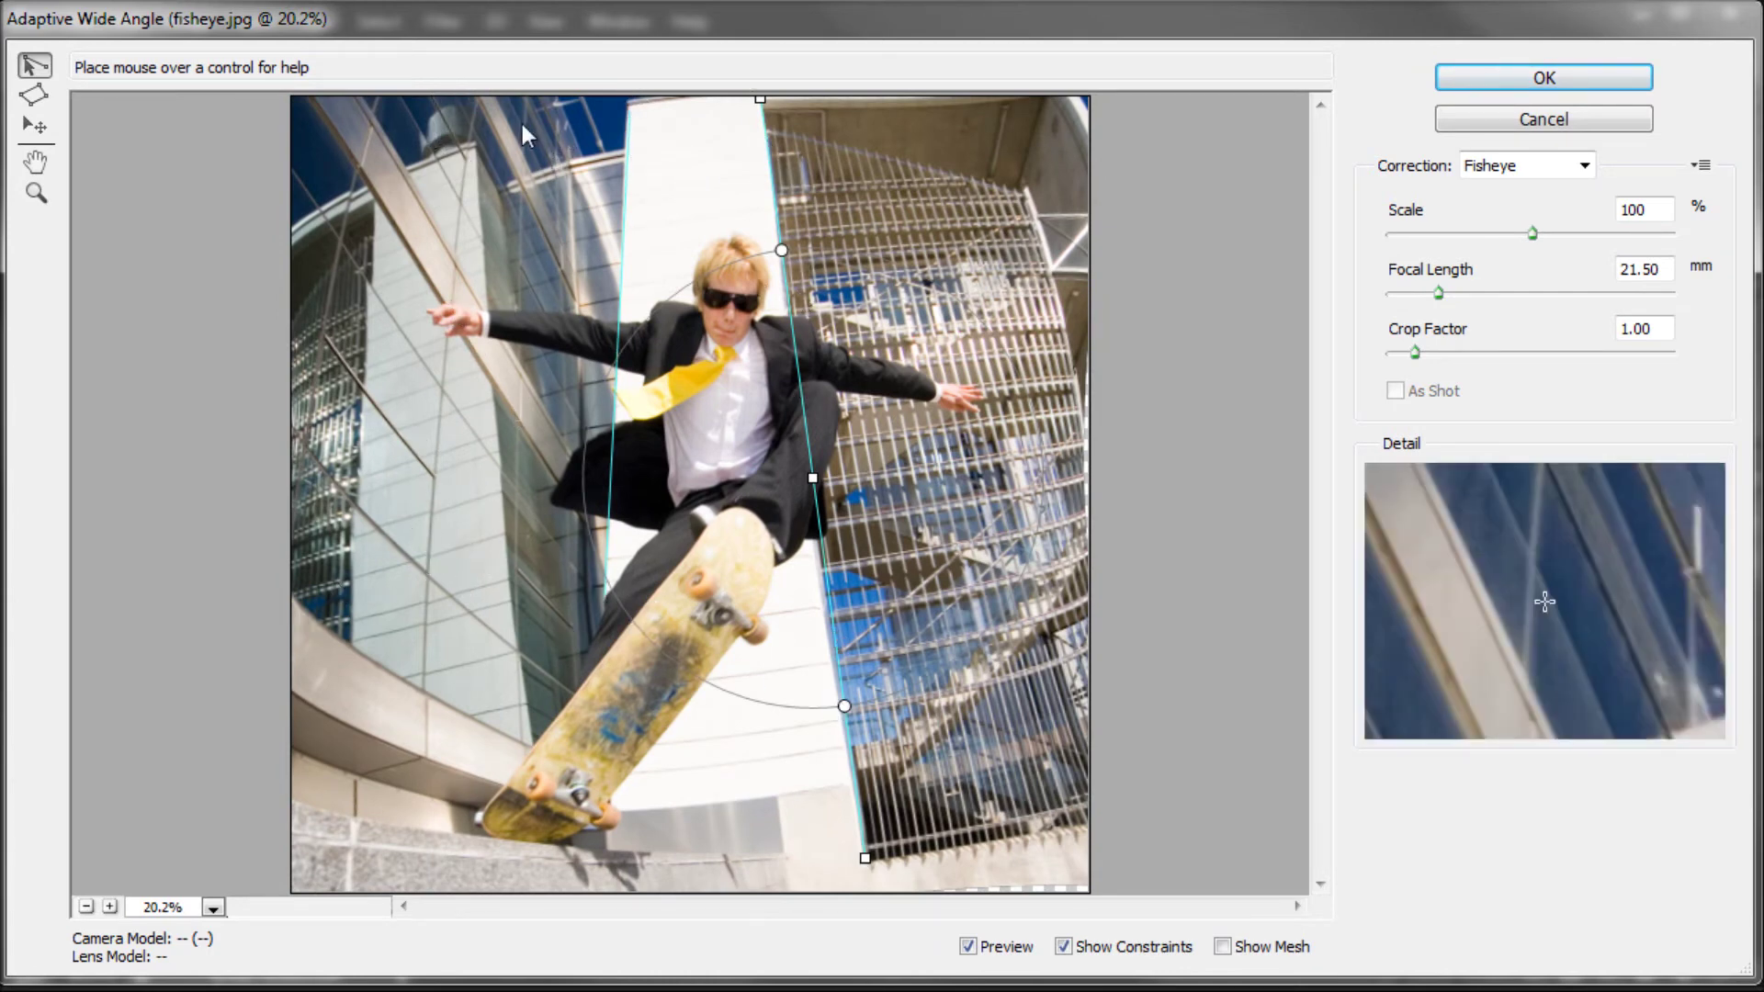
pyautogui.click(481, 98)
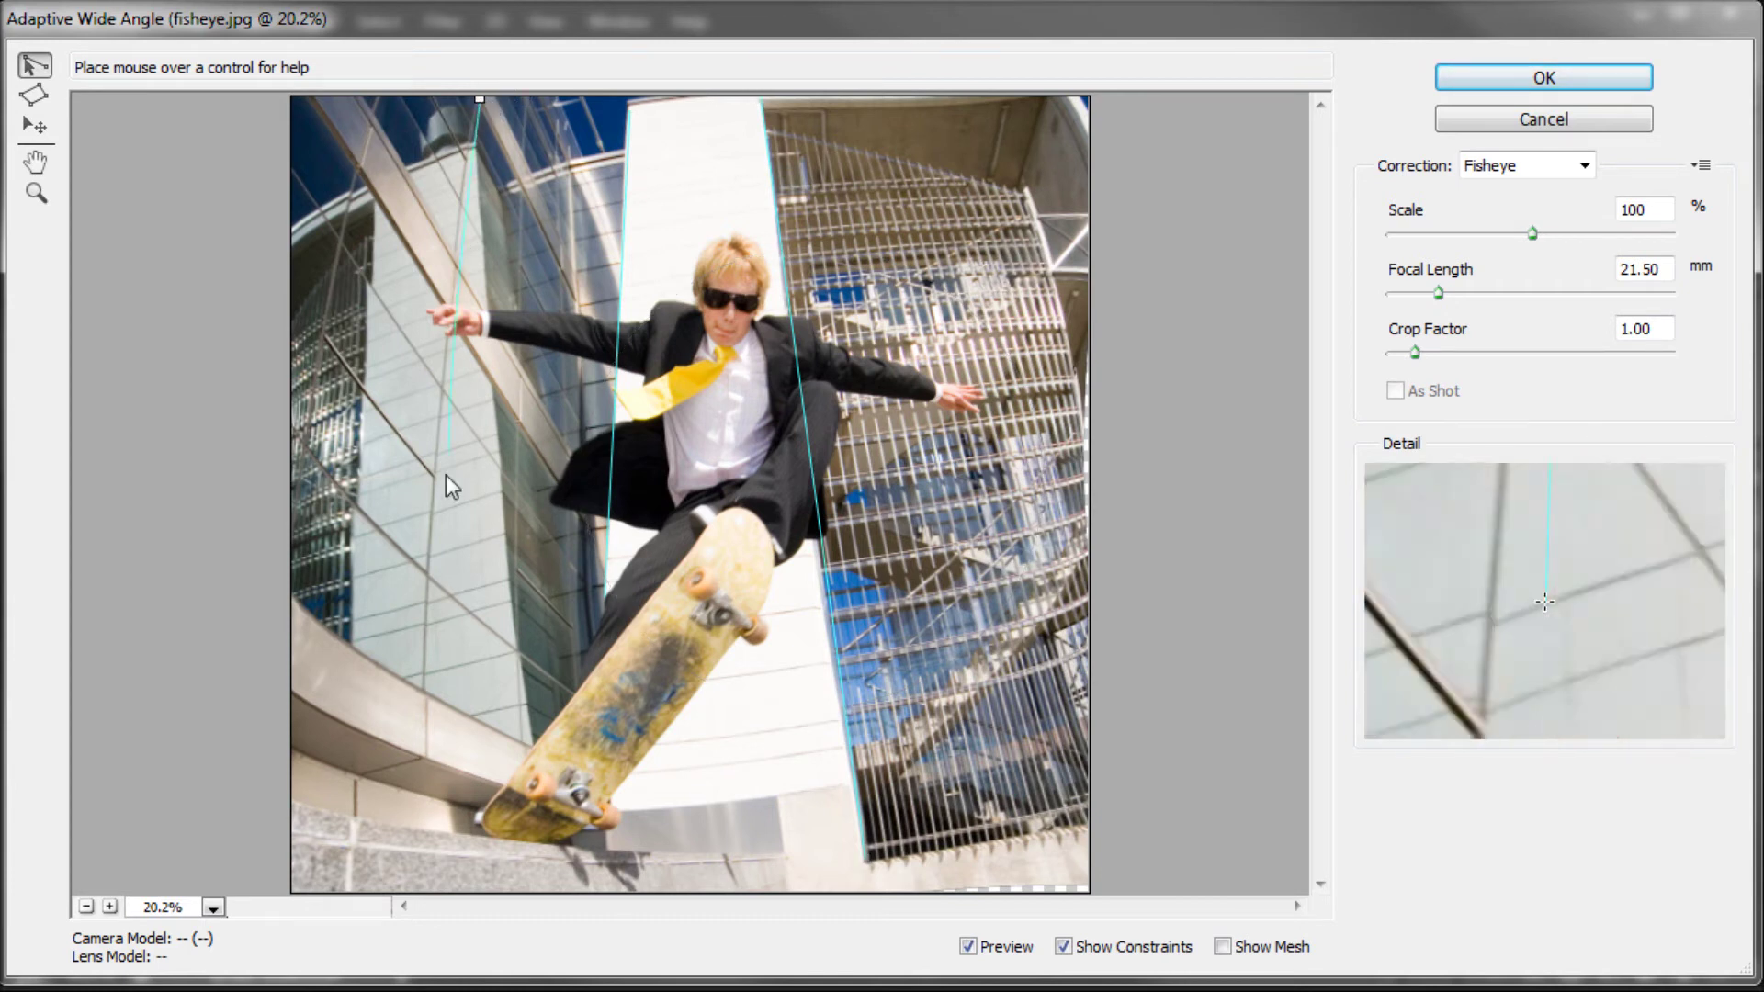
# - Add more vertical constraints on the left glass building and apply the correction at 24.04 mm
pyautogui.click(427, 697)
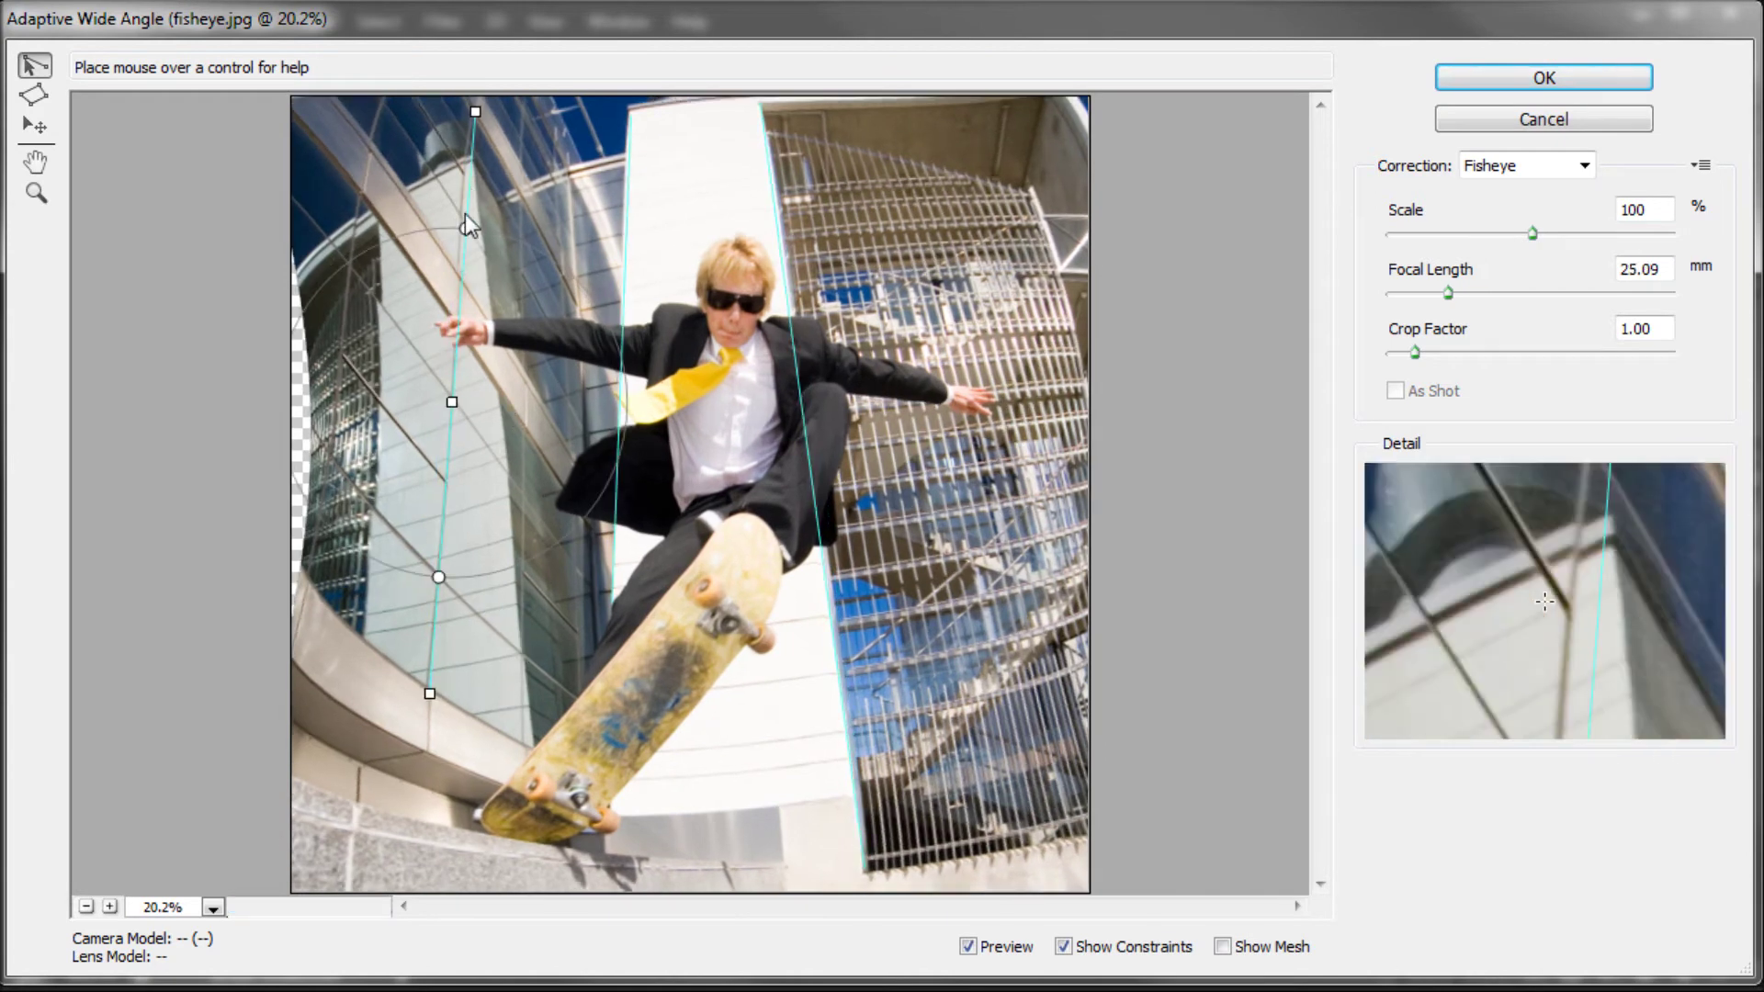
pyautogui.click(527, 101)
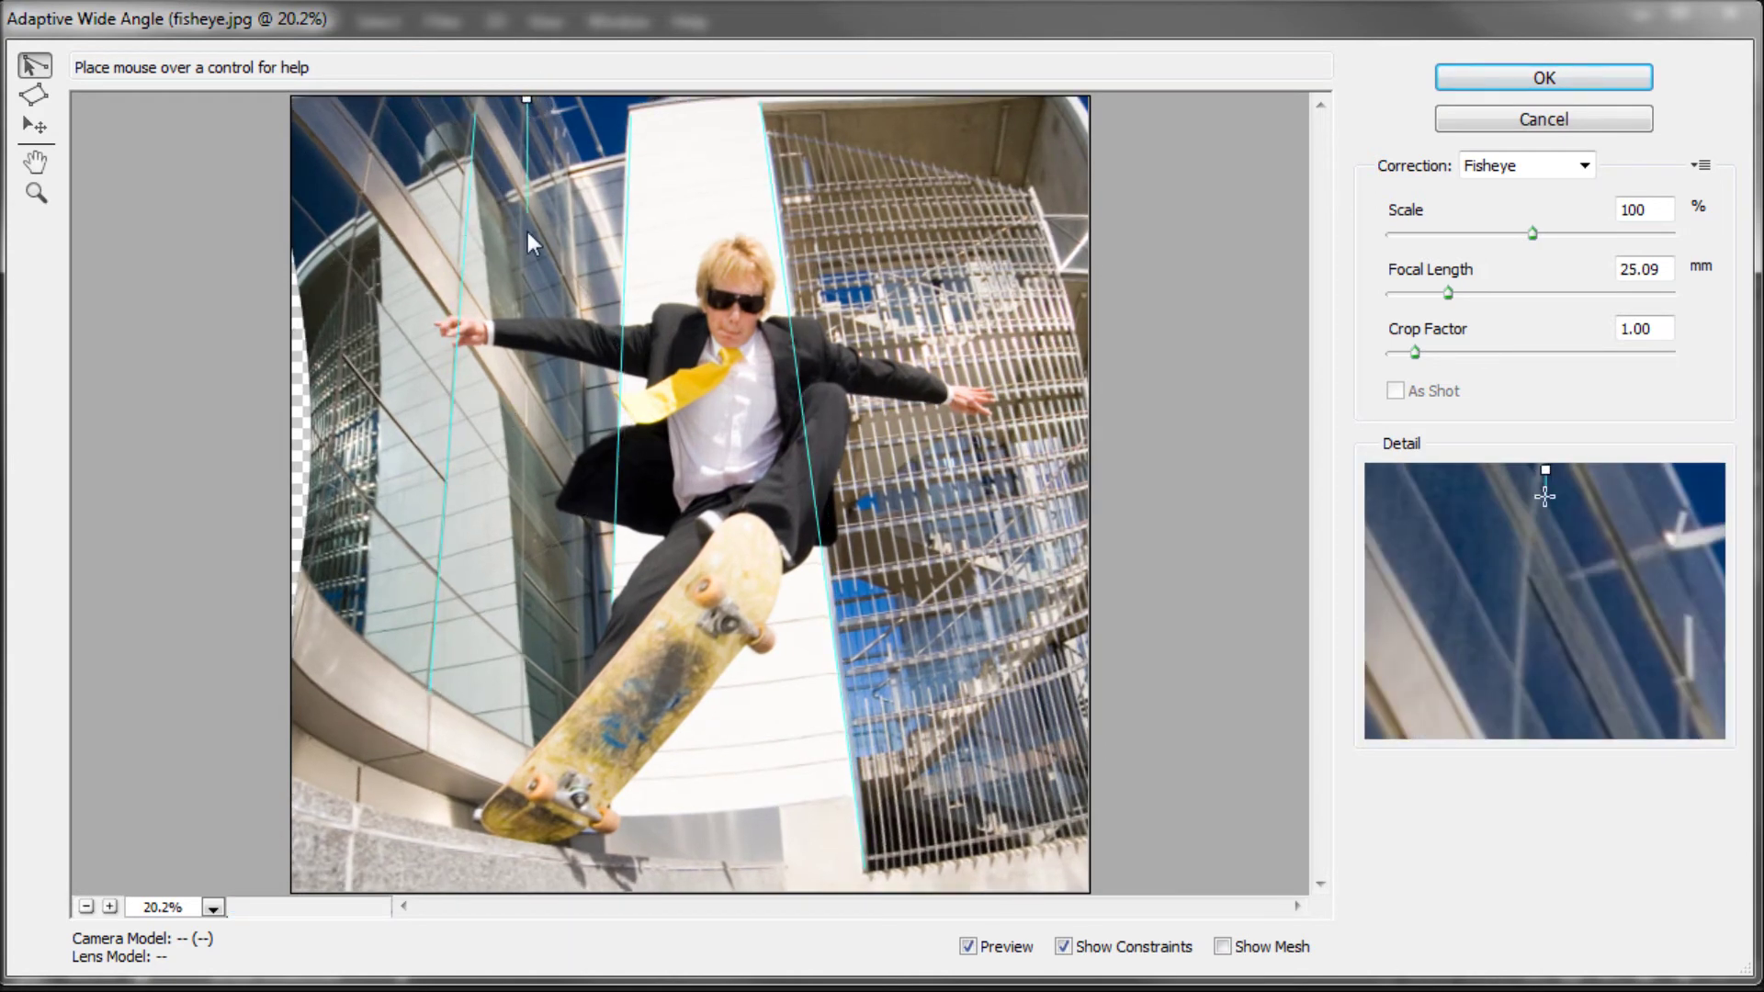
pyautogui.click(525, 736)
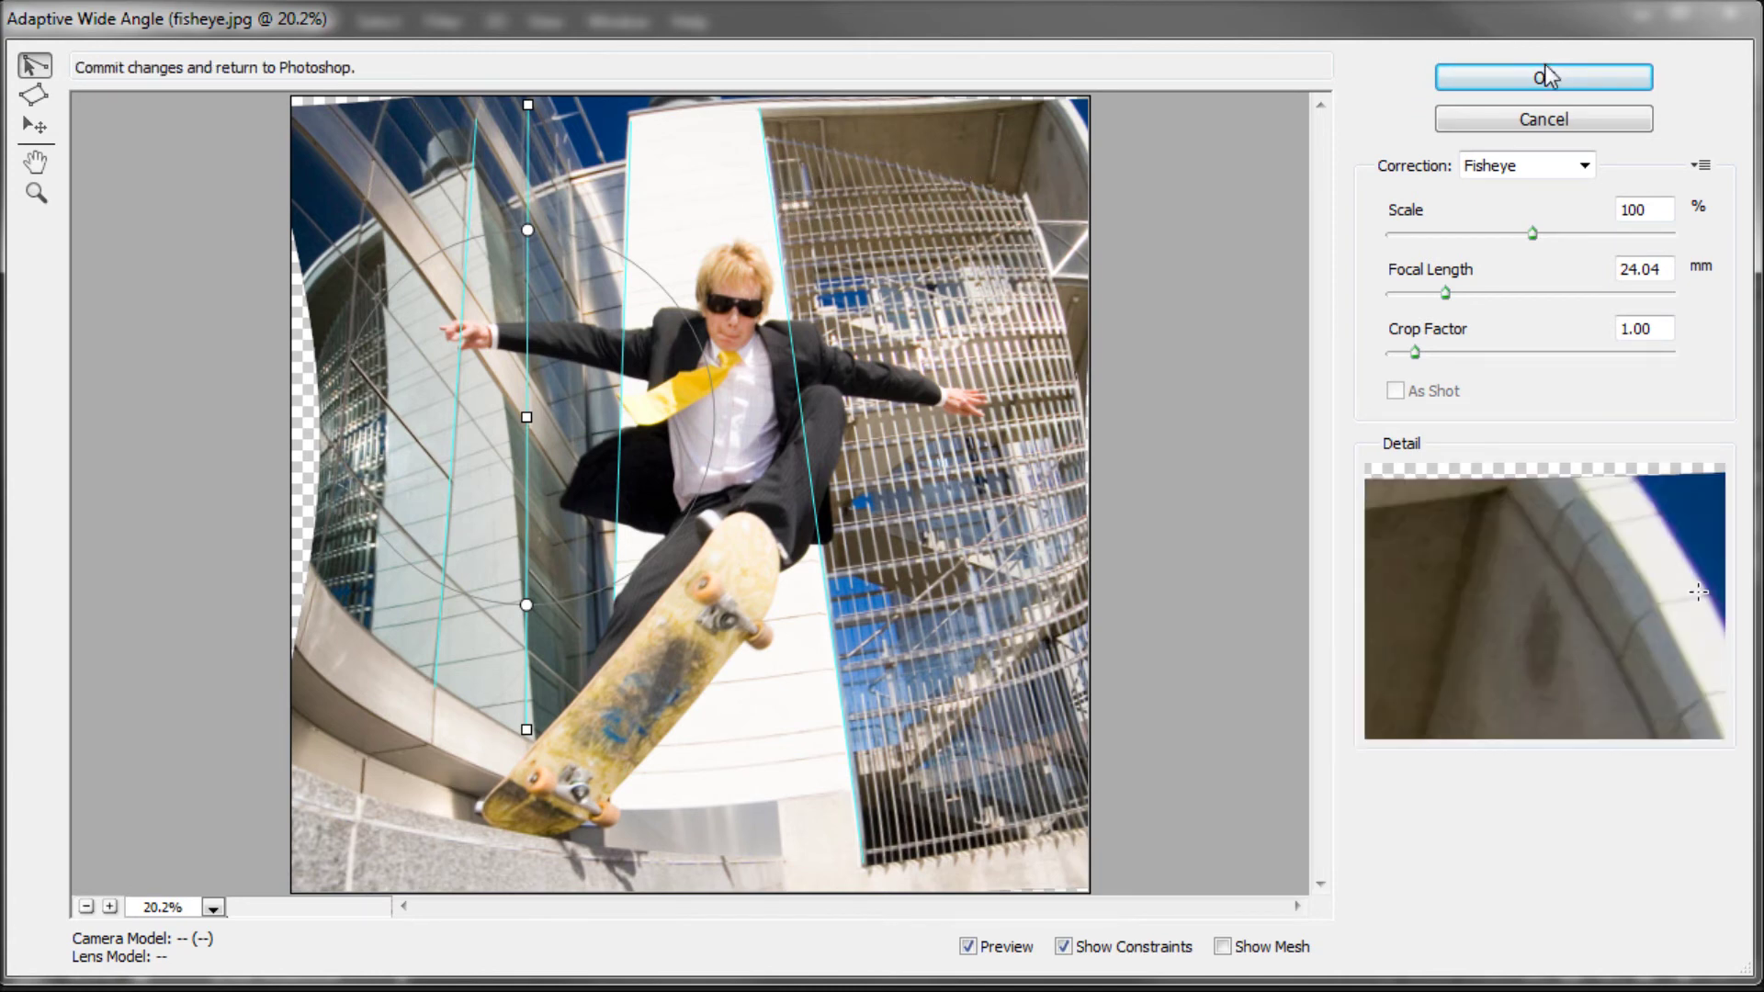
pyautogui.press('Return')
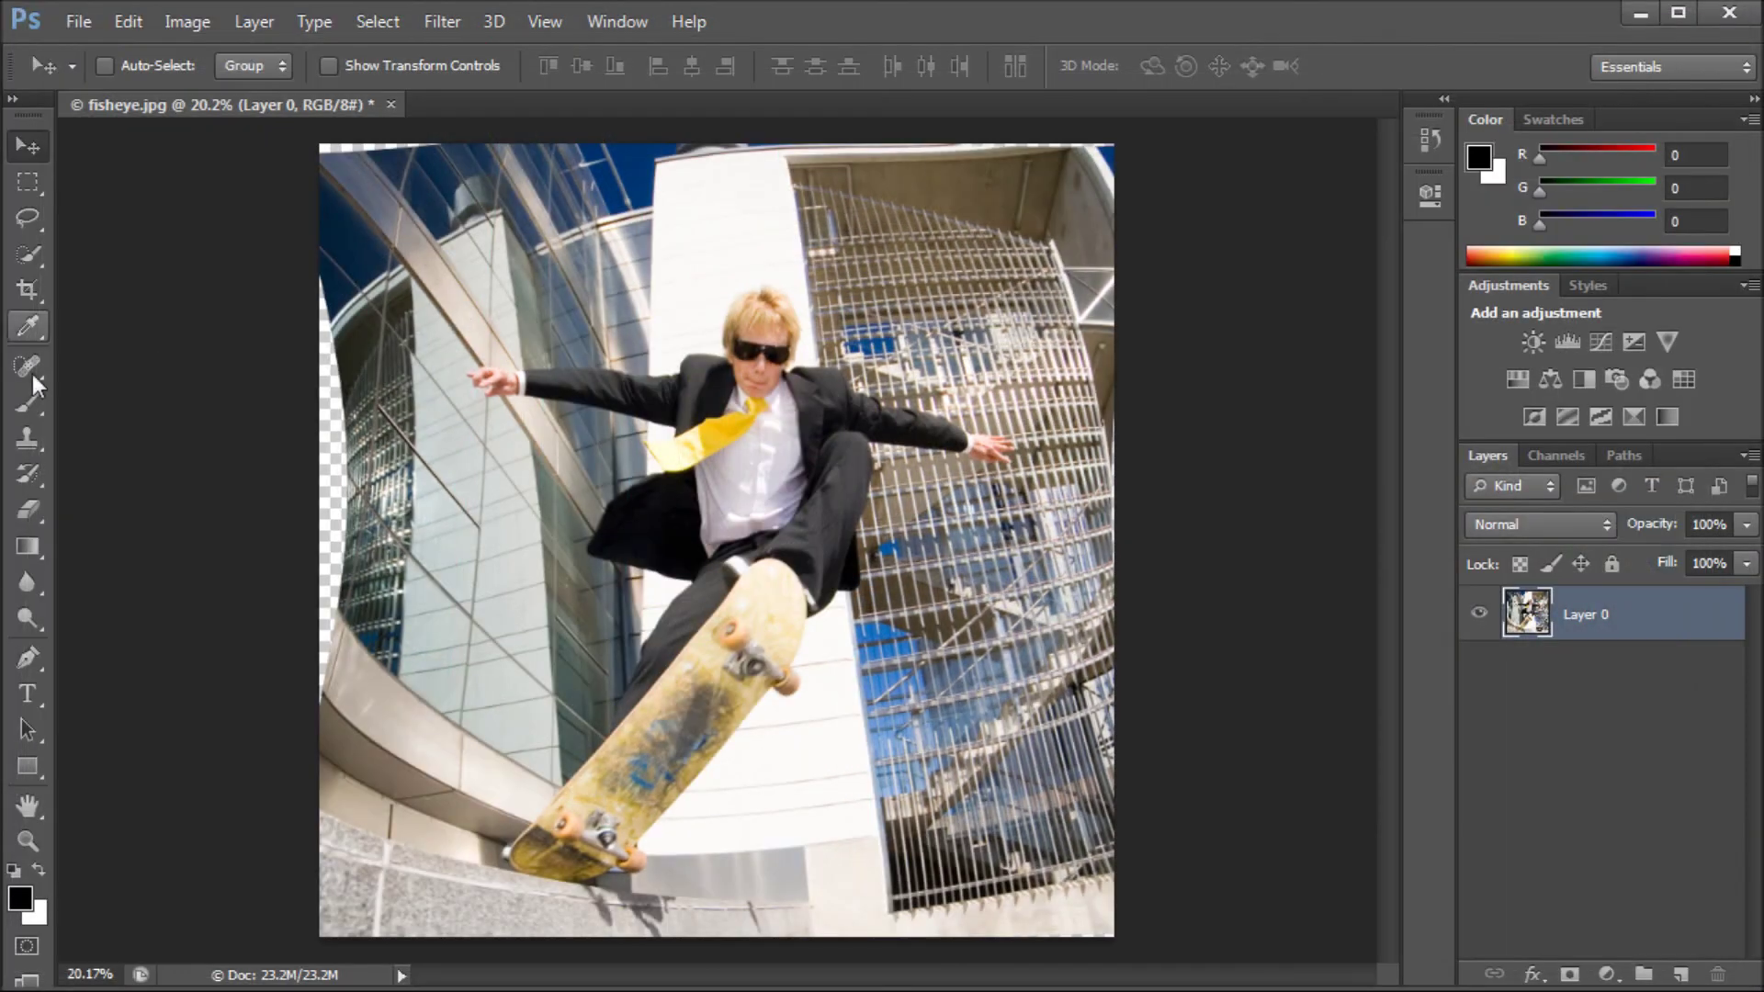
# - Crop in the left, top and bottom edges to remove the transparent borders, and commit
pyautogui.click(28, 300)
pyautogui.moveTo(321, 538)
pyautogui.mouseDown()
pyautogui.moveTo(404, 533)
pyautogui.moveTo(339, 522)
pyautogui.mouseUp()
pyautogui.moveTo(724, 157); pyautogui.dragTo(719, 156)
pyautogui.moveTo(719, 924); pyautogui.dragTo(725, 902)
pyautogui.moveTo(721, 174)
pyautogui.mouseDown()
pyautogui.moveTo(712, 147)
pyautogui.moveTo(724, 180)
pyautogui.mouseUp()
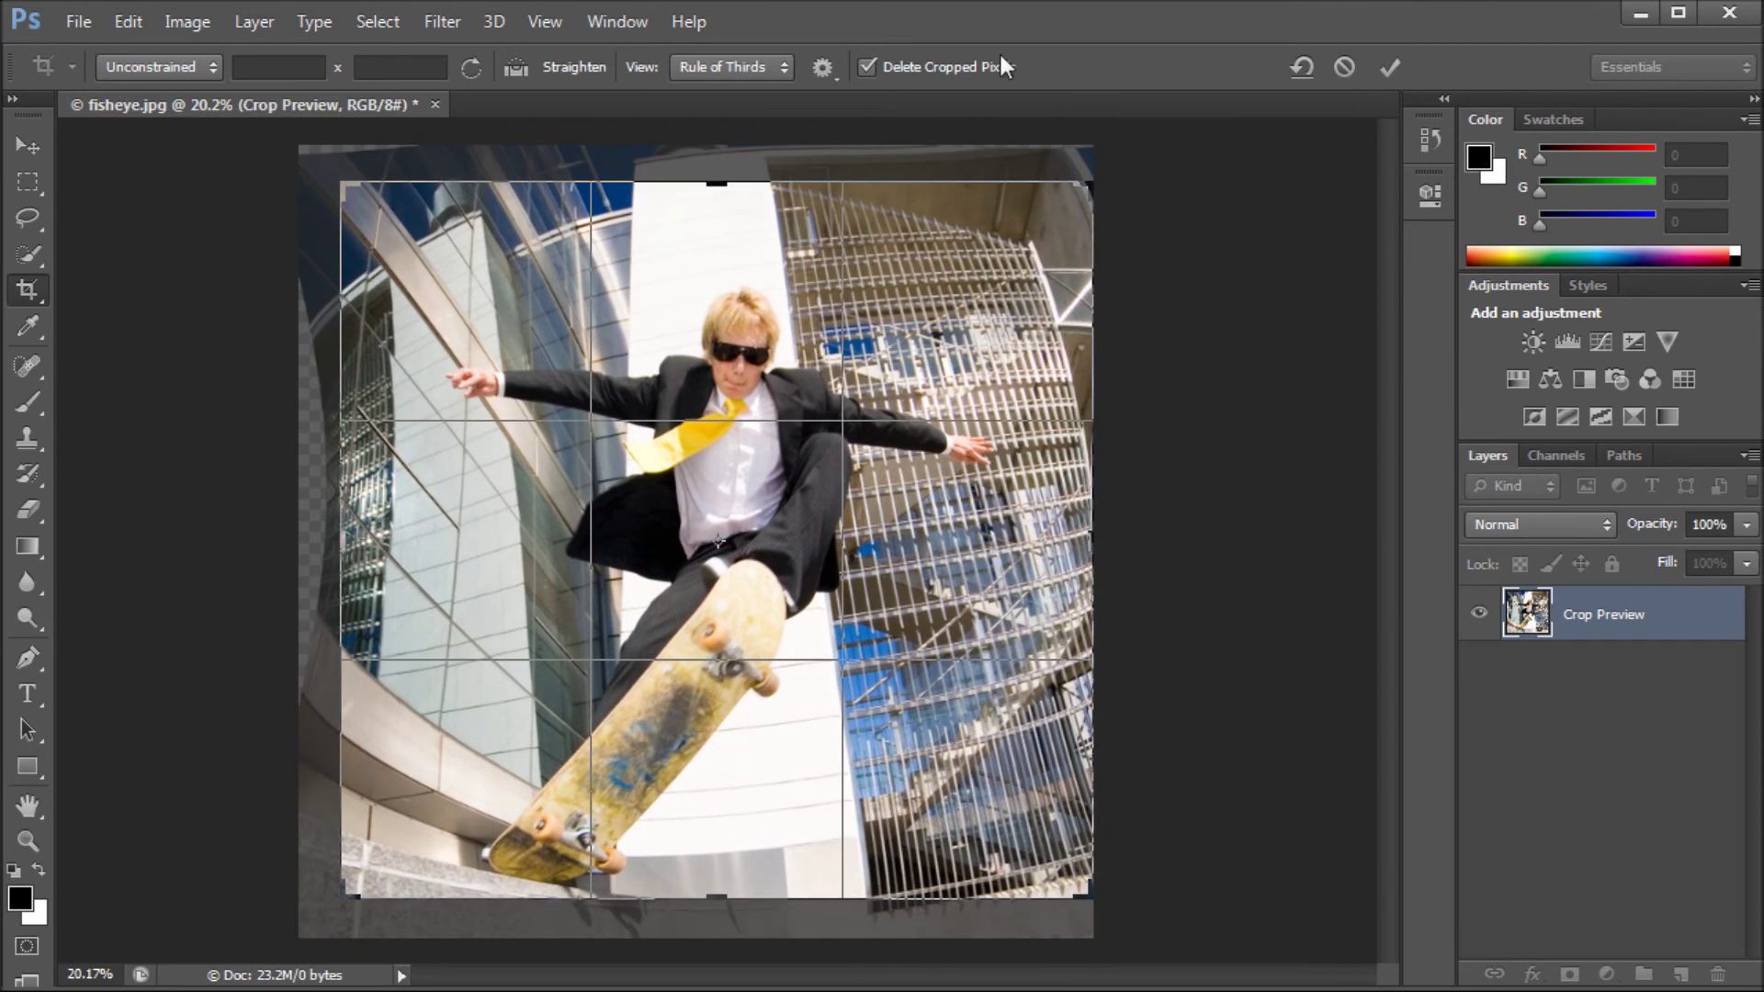
pyautogui.click(1388, 67)
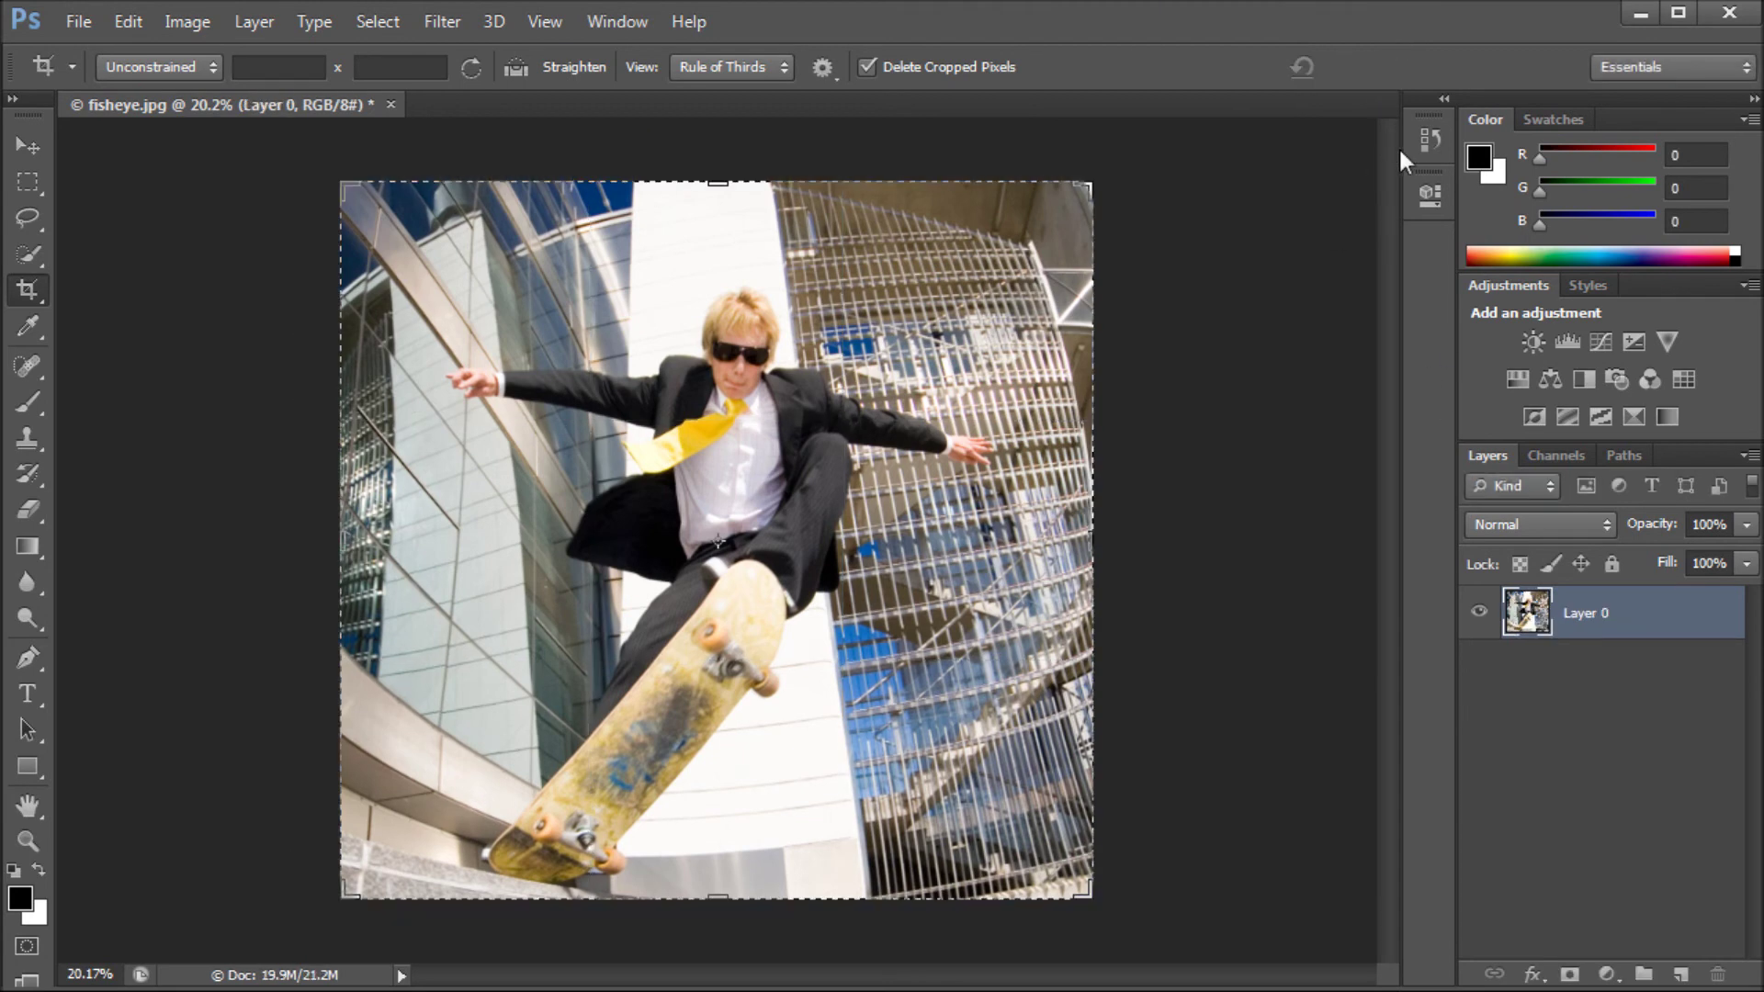
pyautogui.click(1429, 139)
# - Switch between the fisheye.jpg snapshot and the Crop state, ending on the original photo
pyautogui.click(1316, 167)
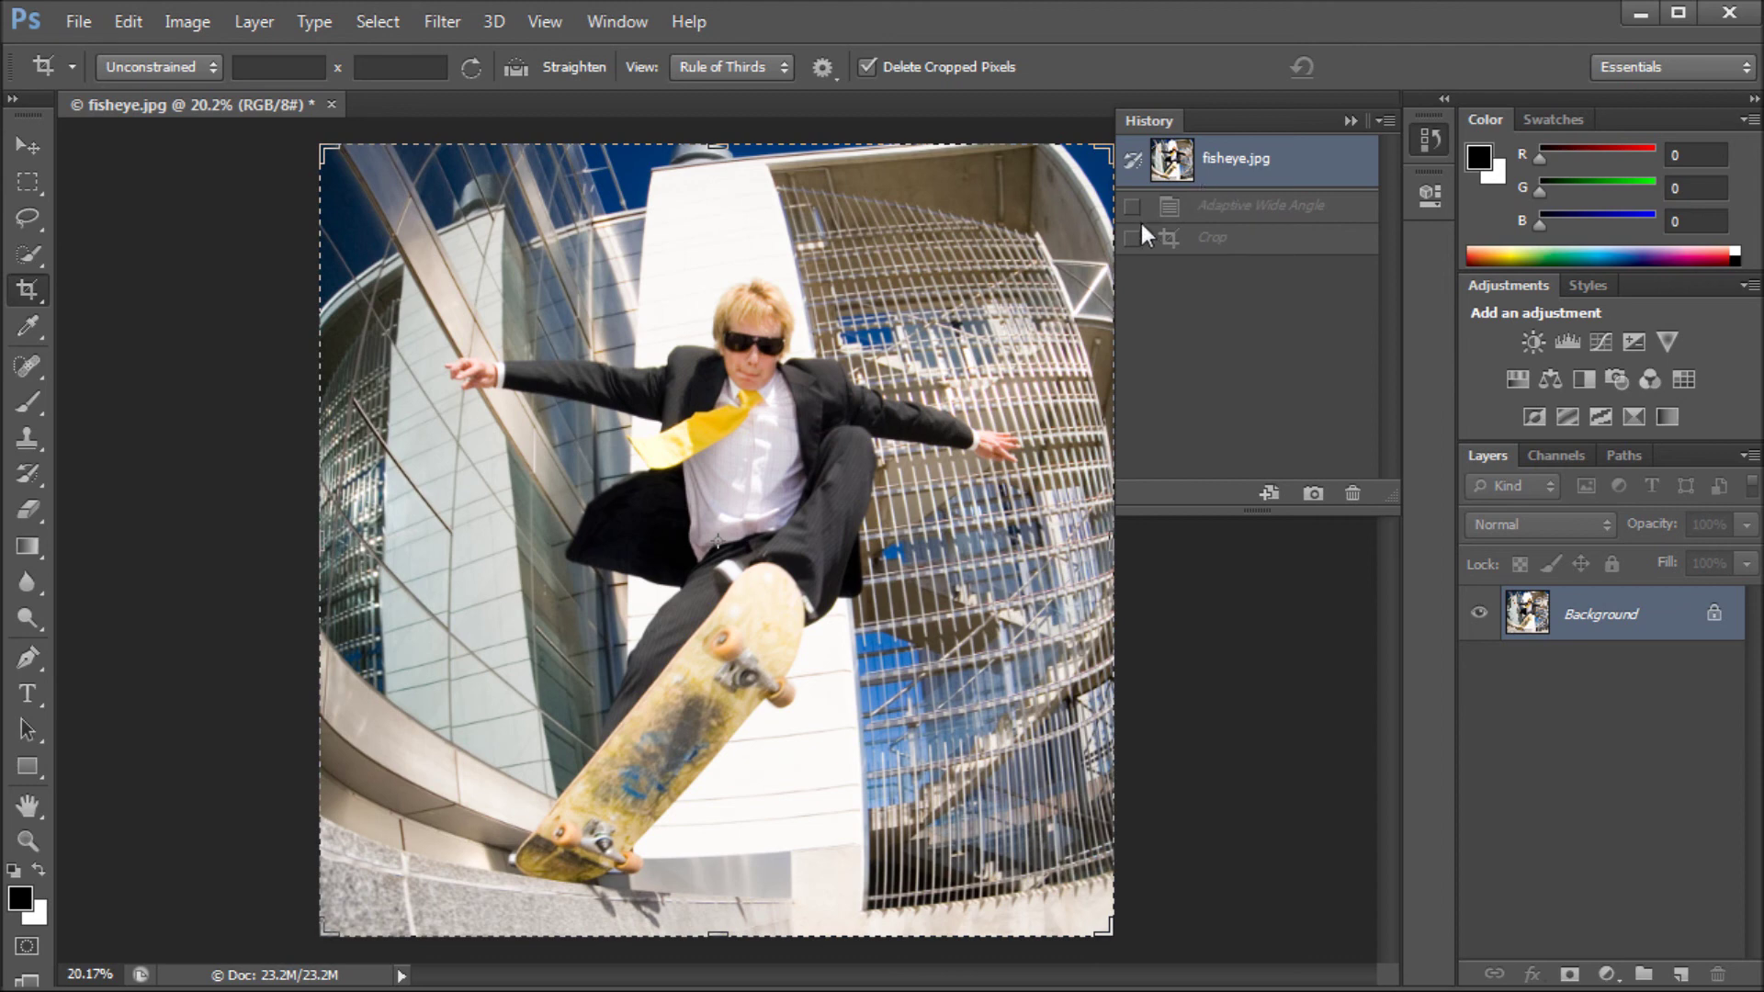
pyautogui.click(1209, 243)
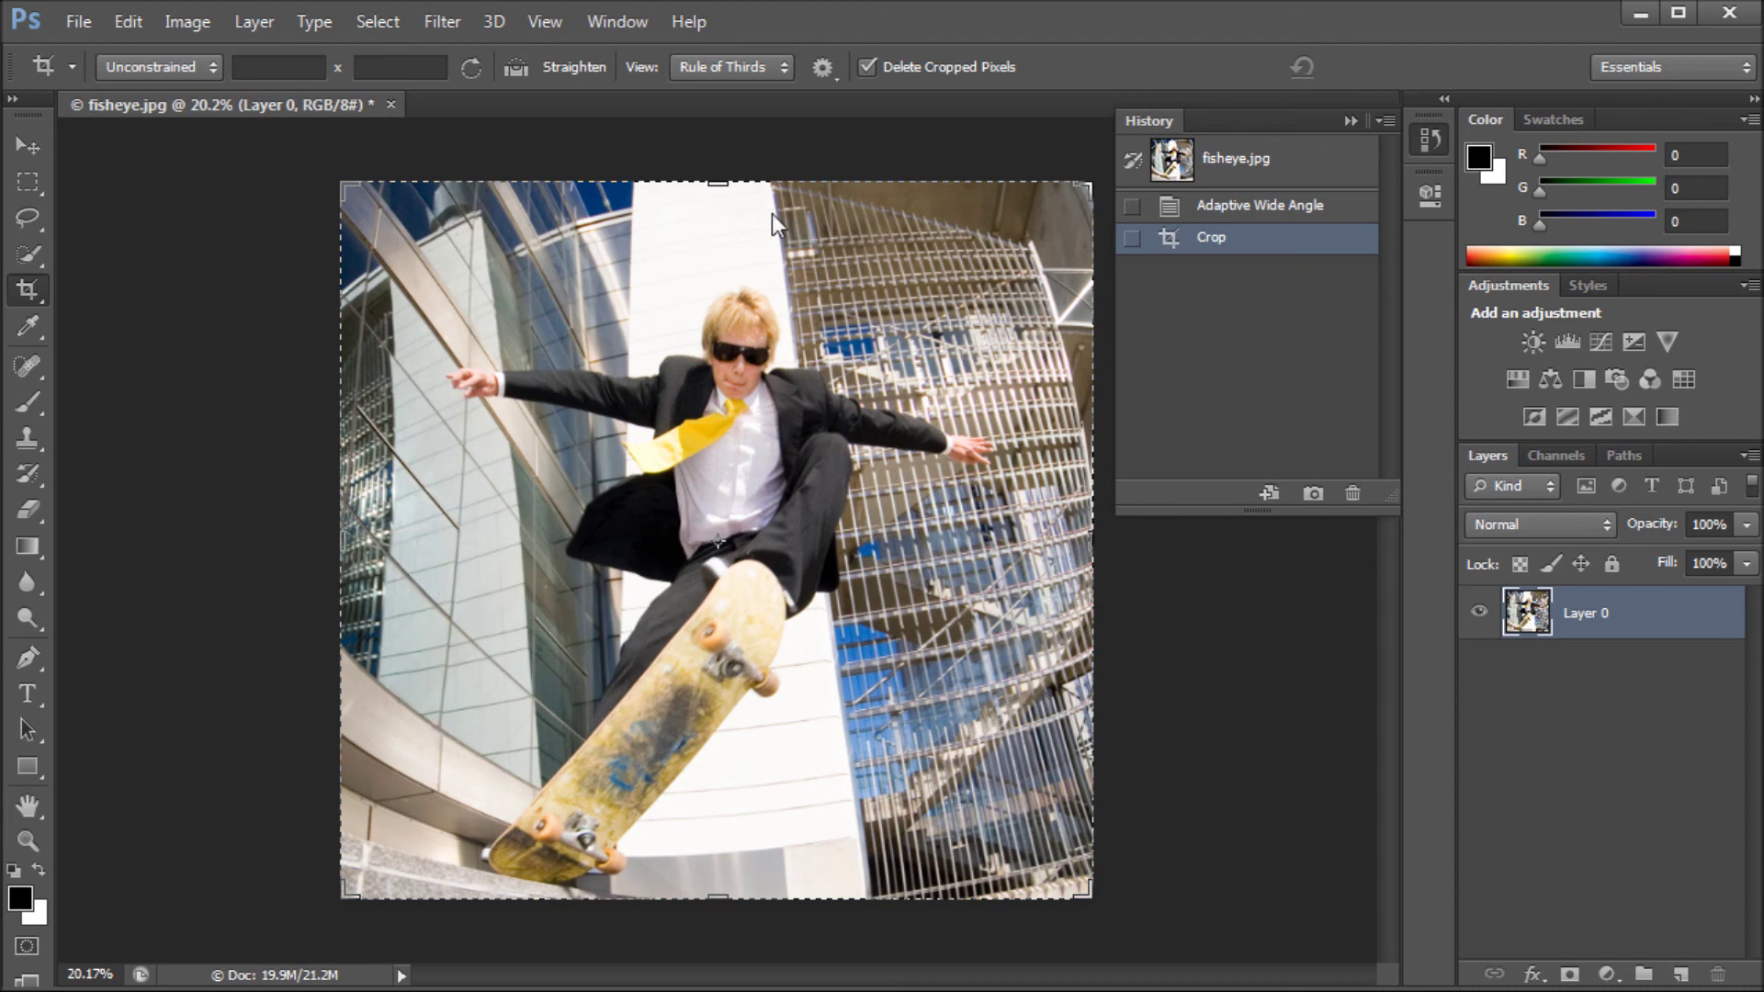
pyautogui.click(1253, 150)
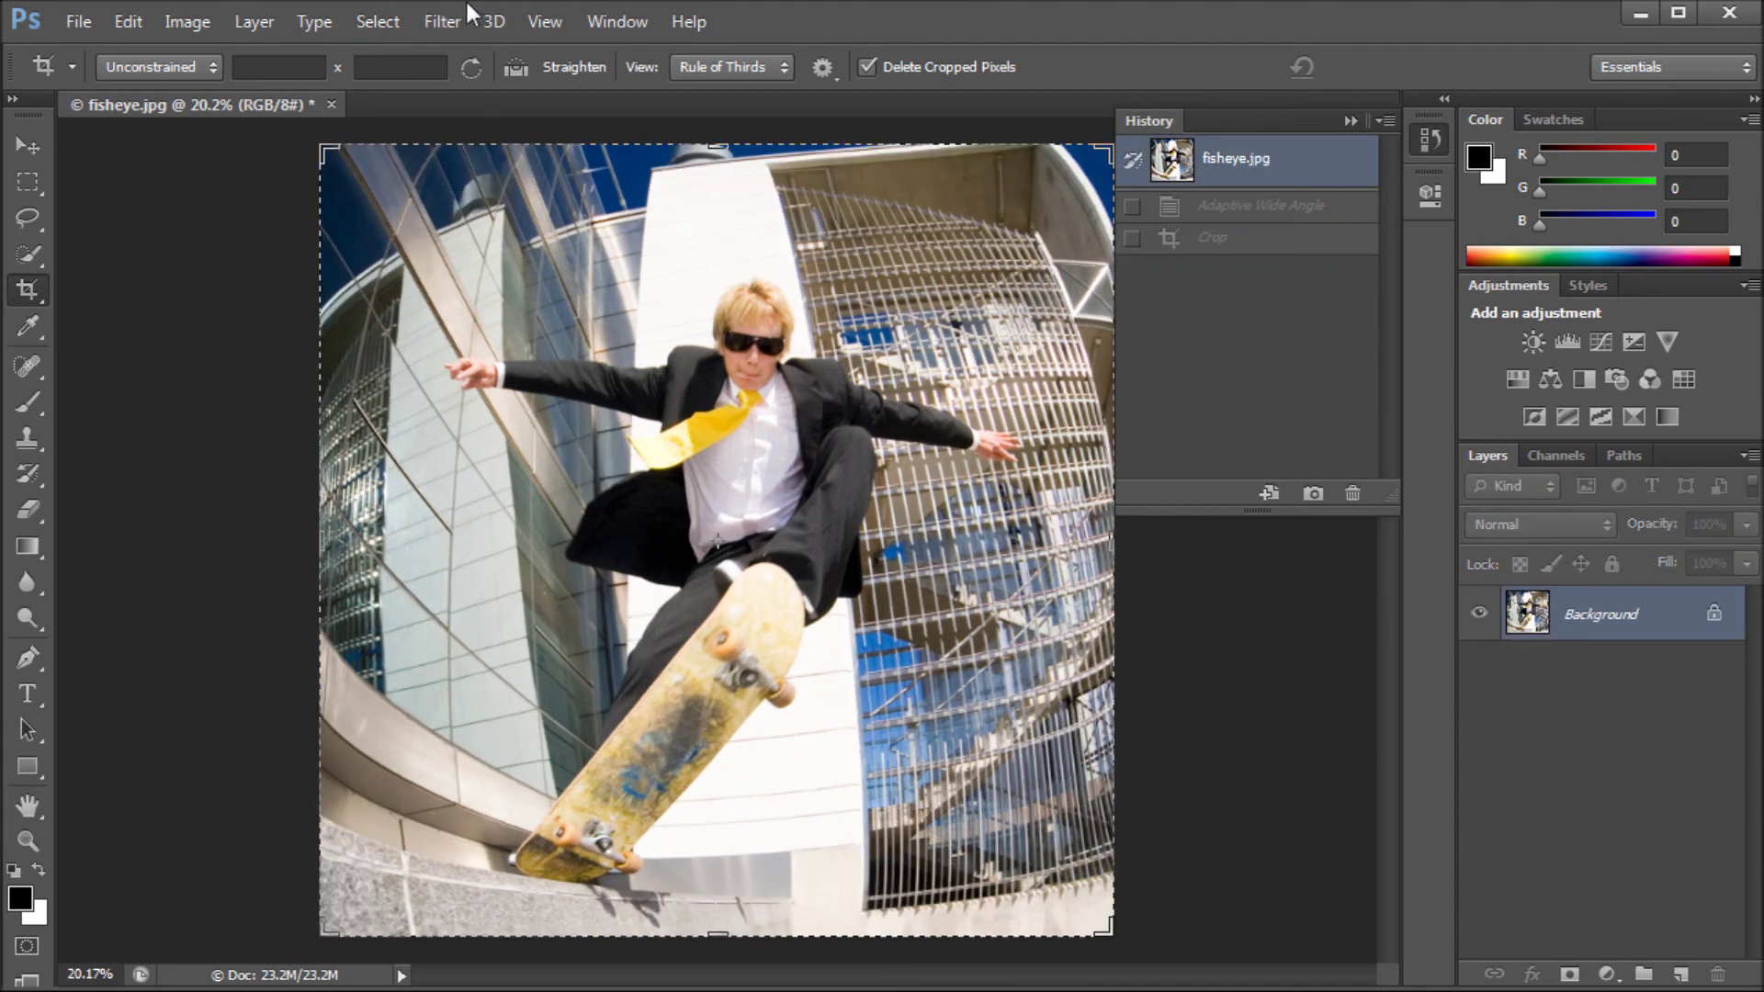